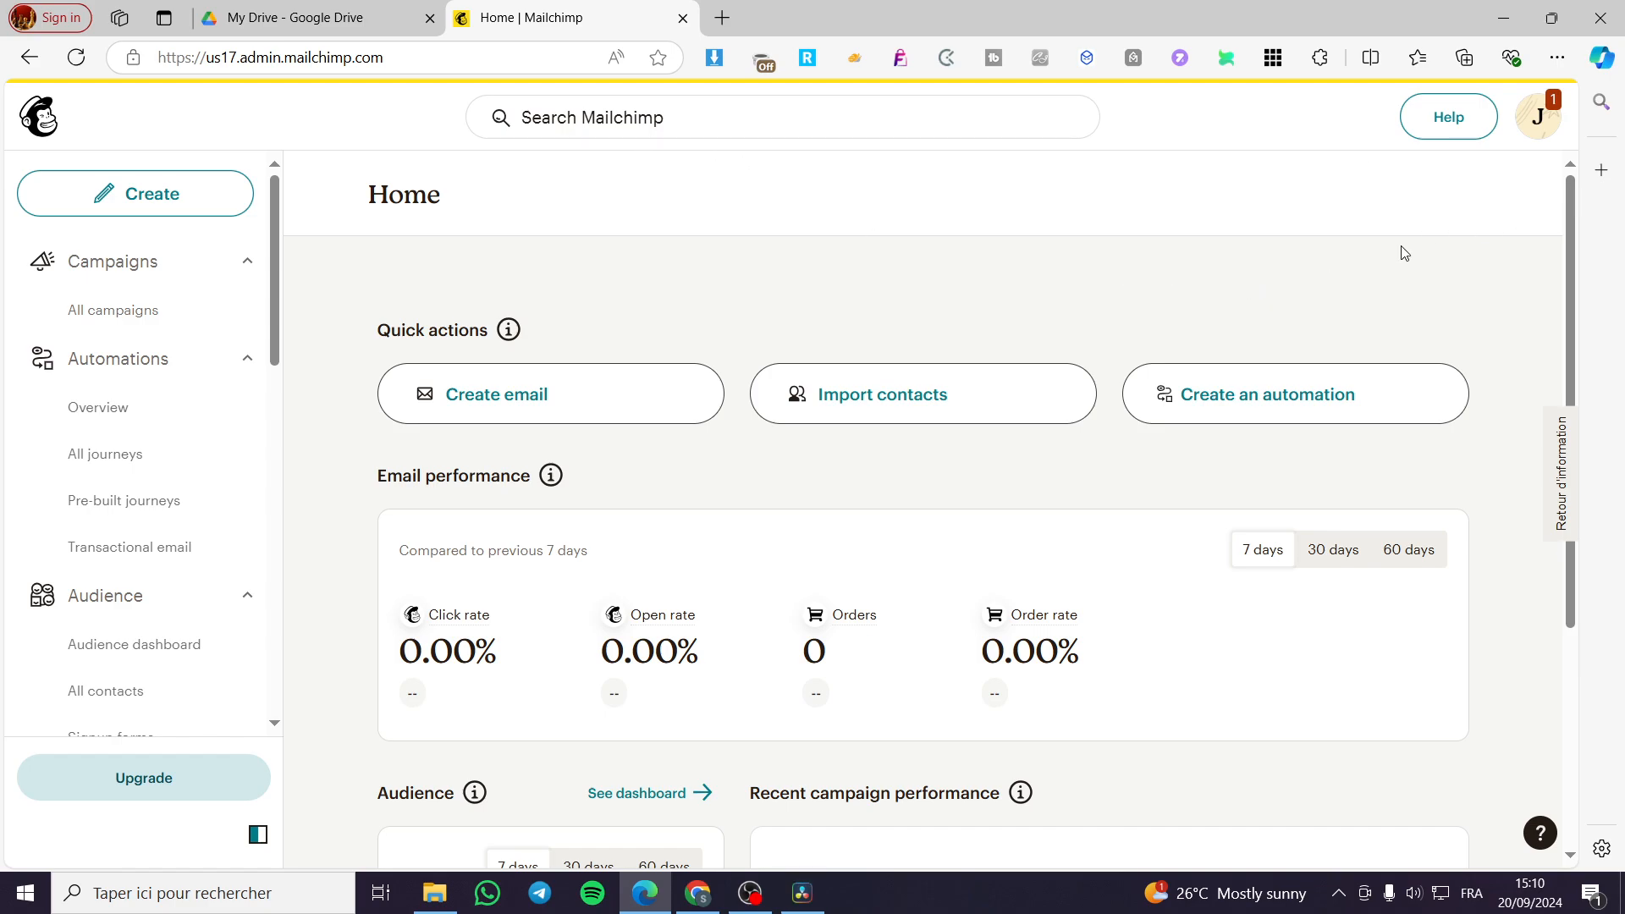
left_click(1538, 116)
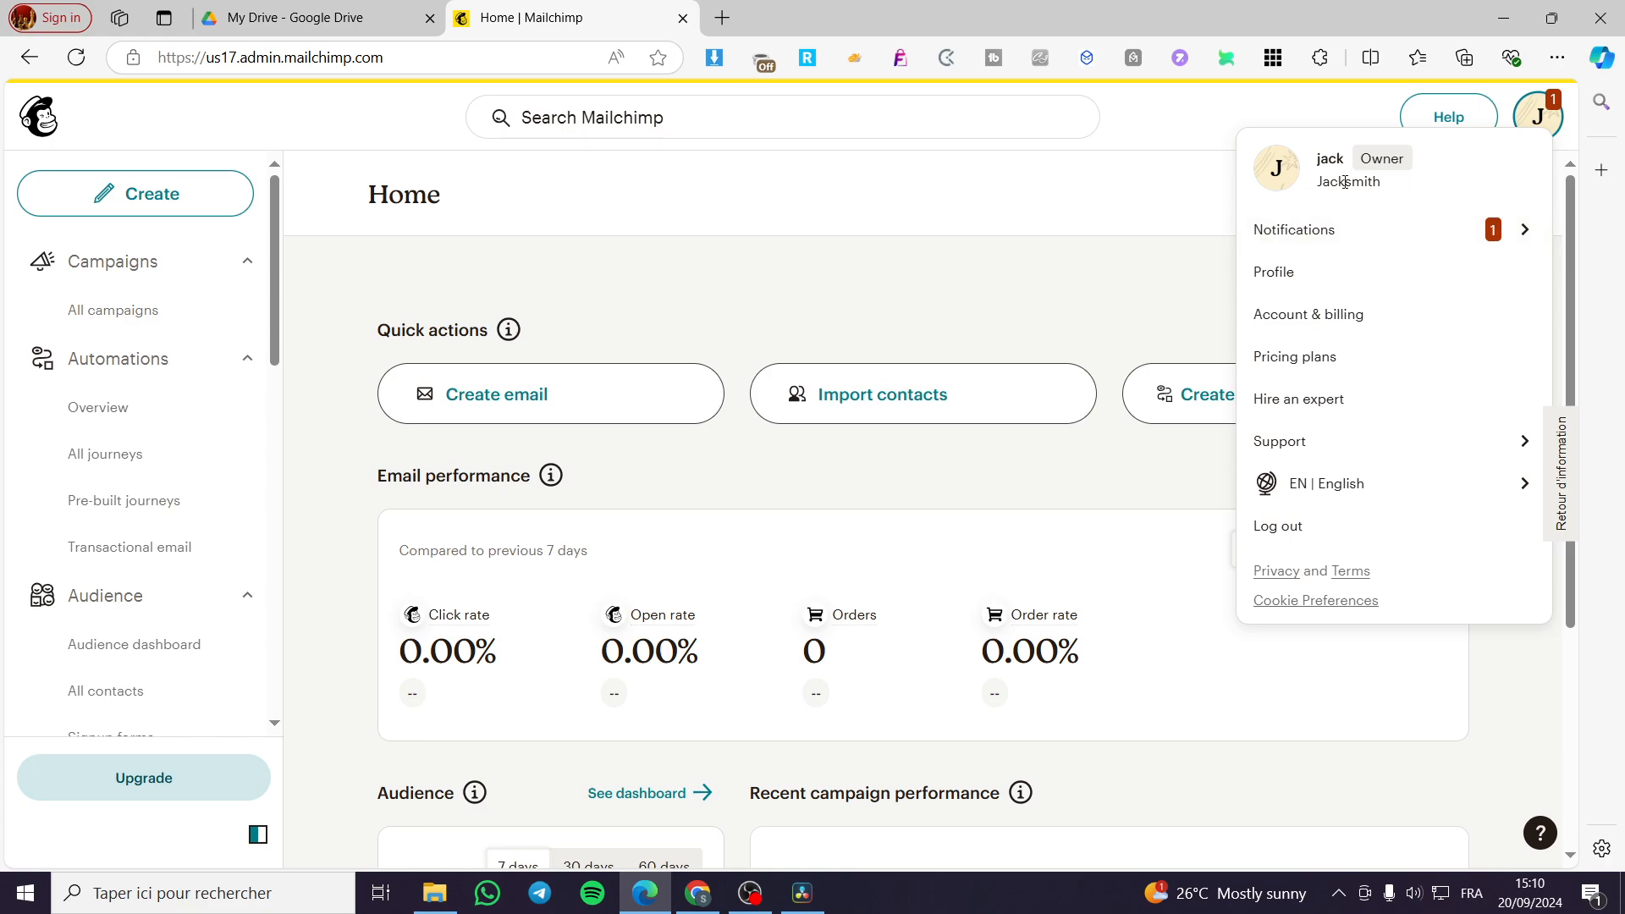
left_click(931, 197)
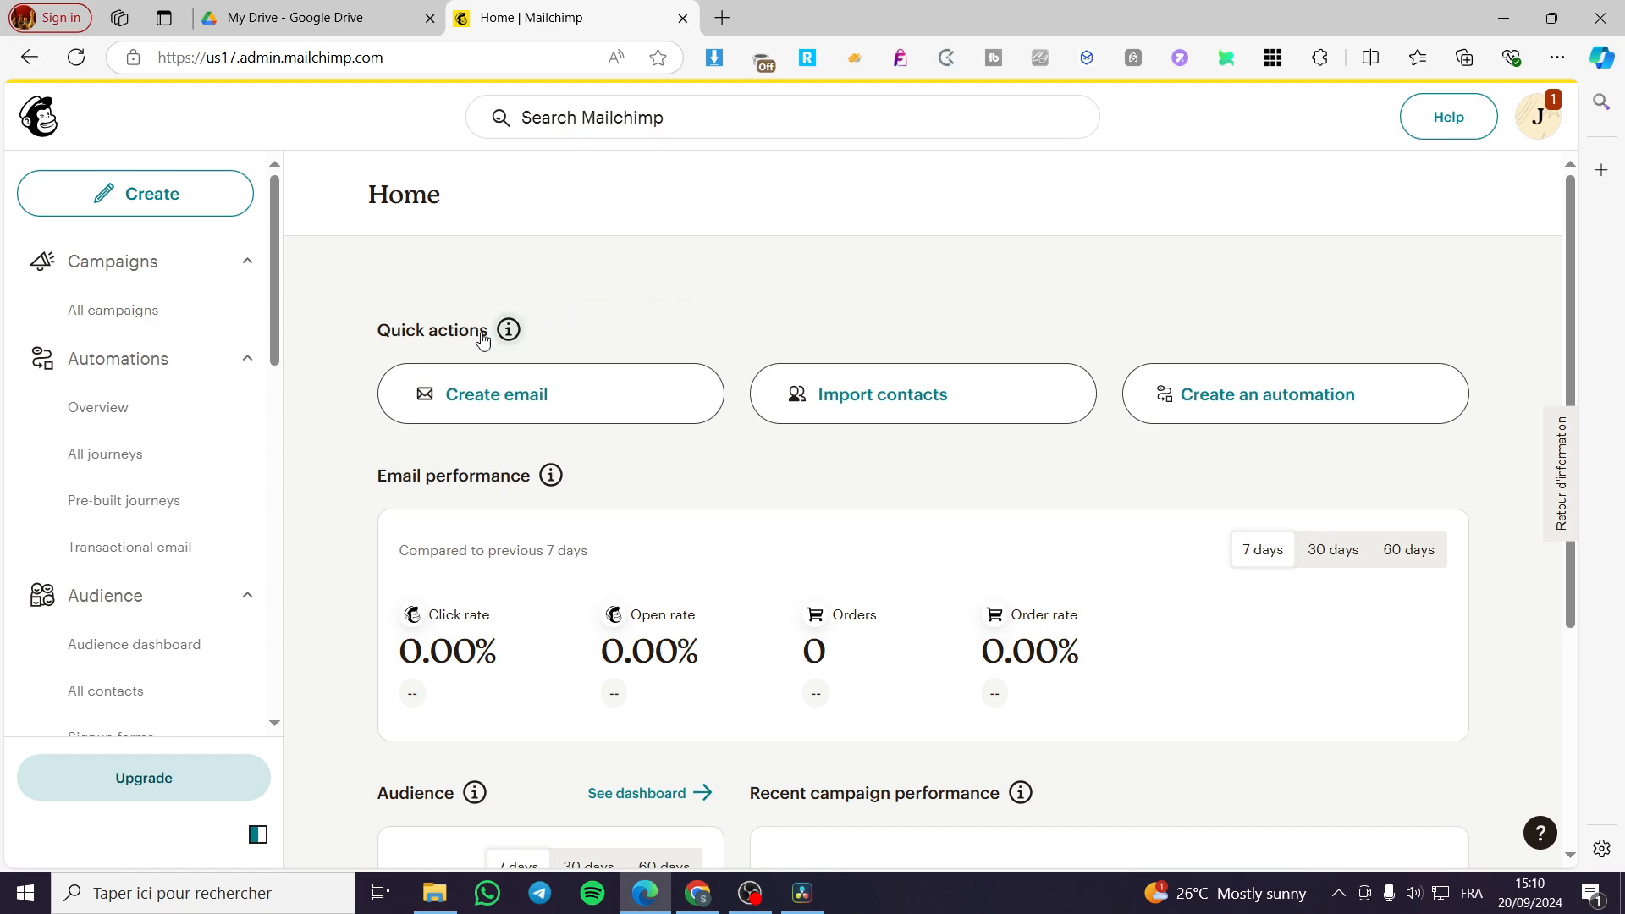
Open the audience's full contact list and examine the options for importing contacts or adding a single contact
scroll(142, 501, "down", 2)
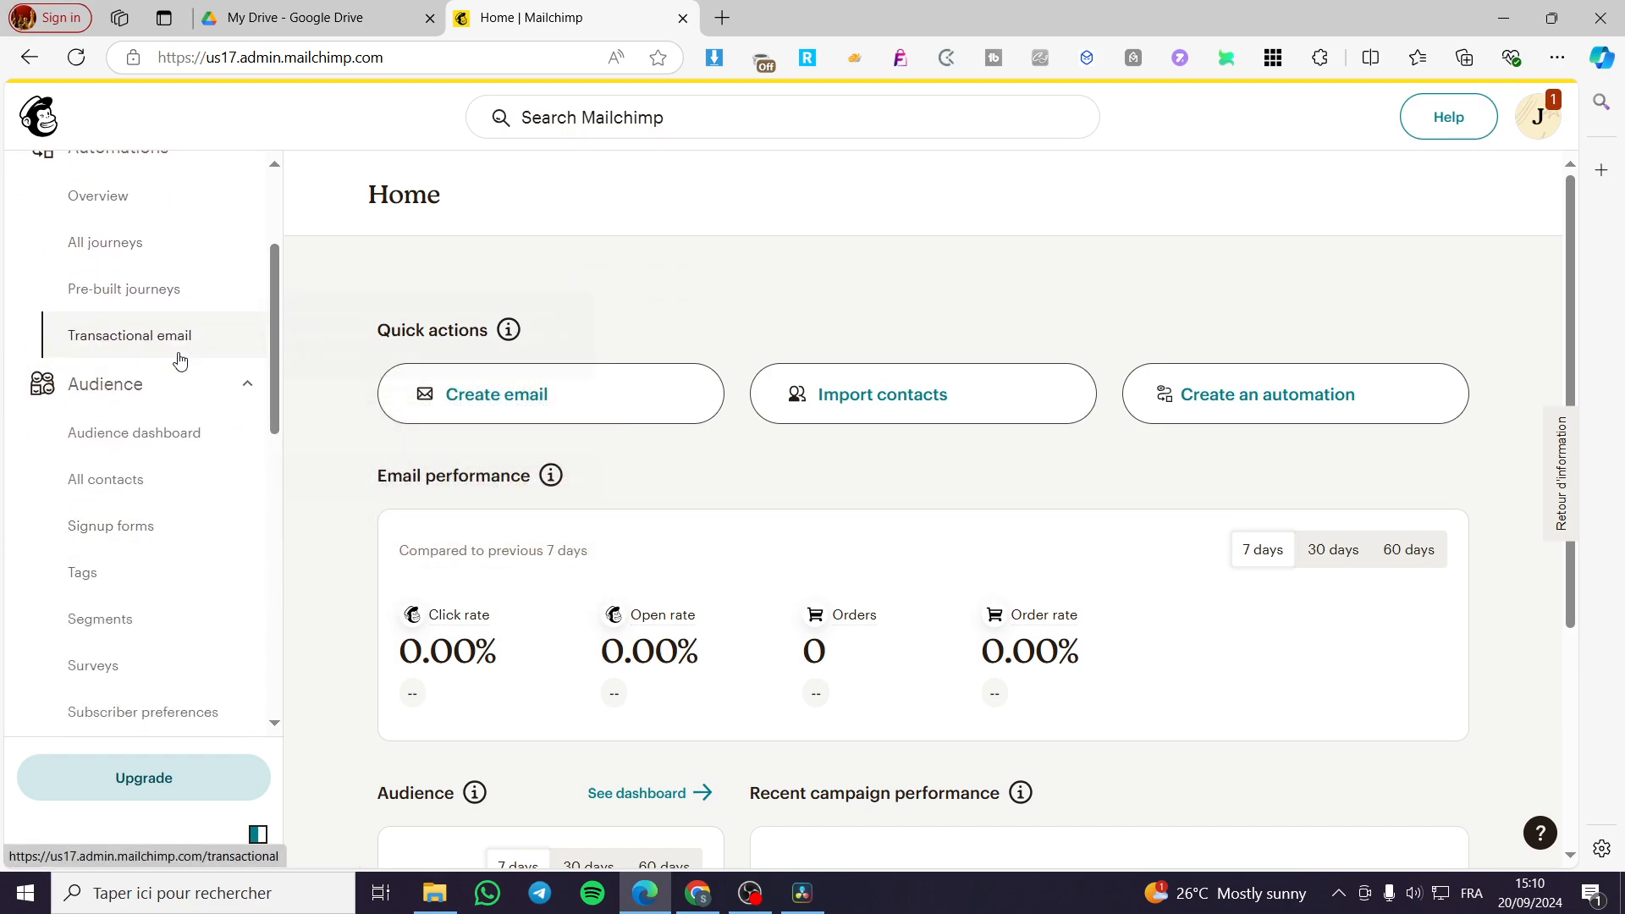
left_click(162, 492)
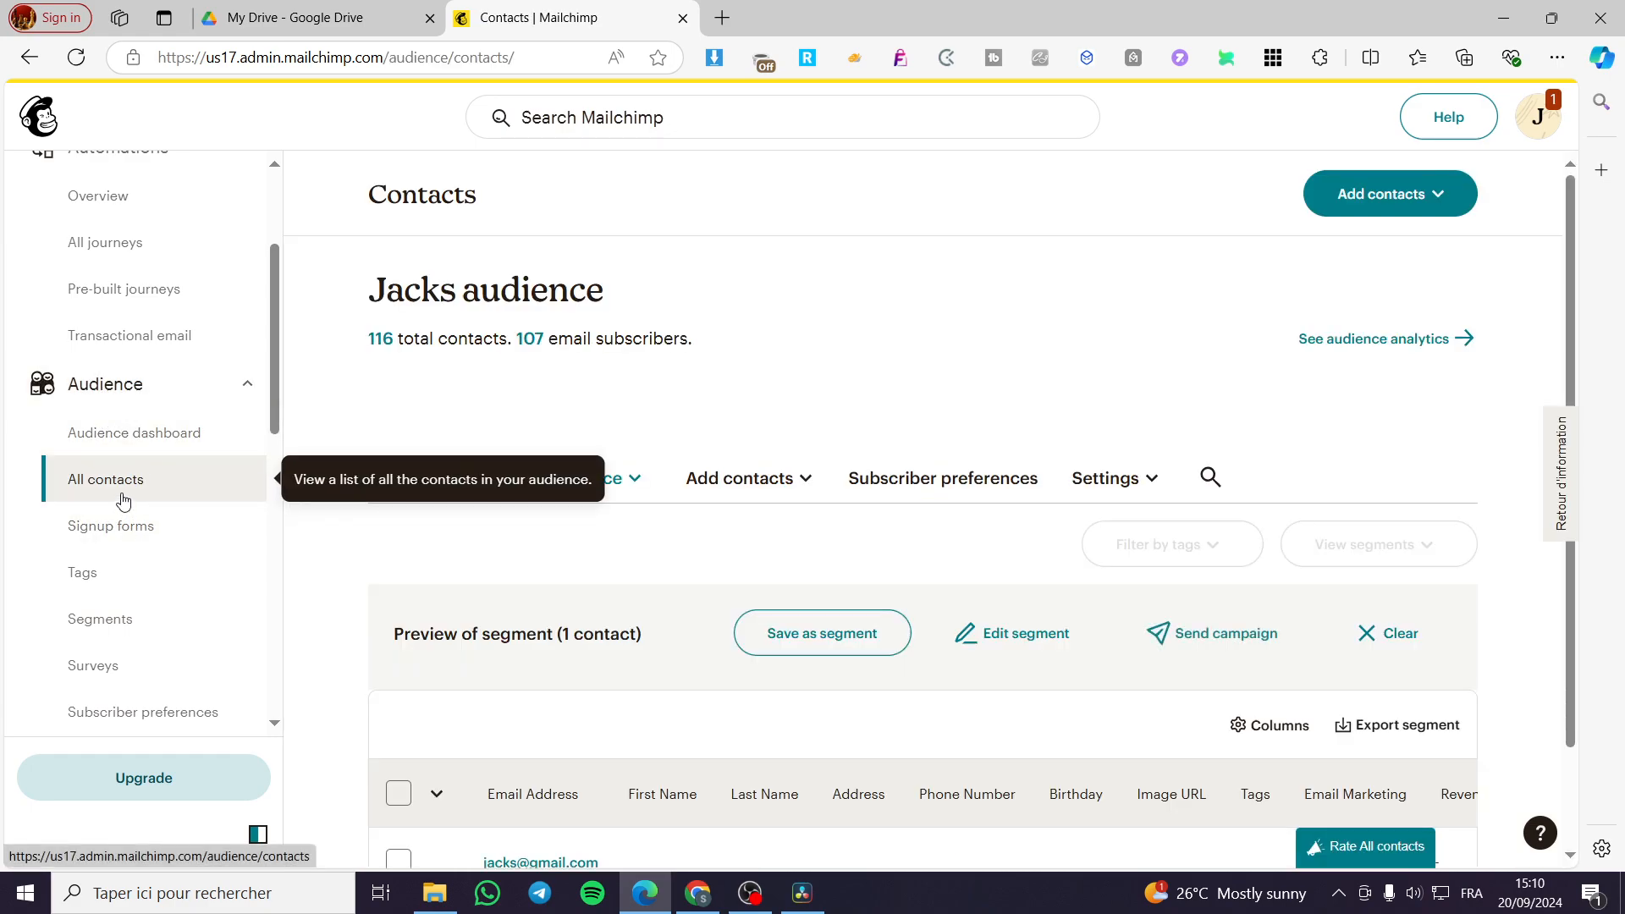
left_click(1404, 192)
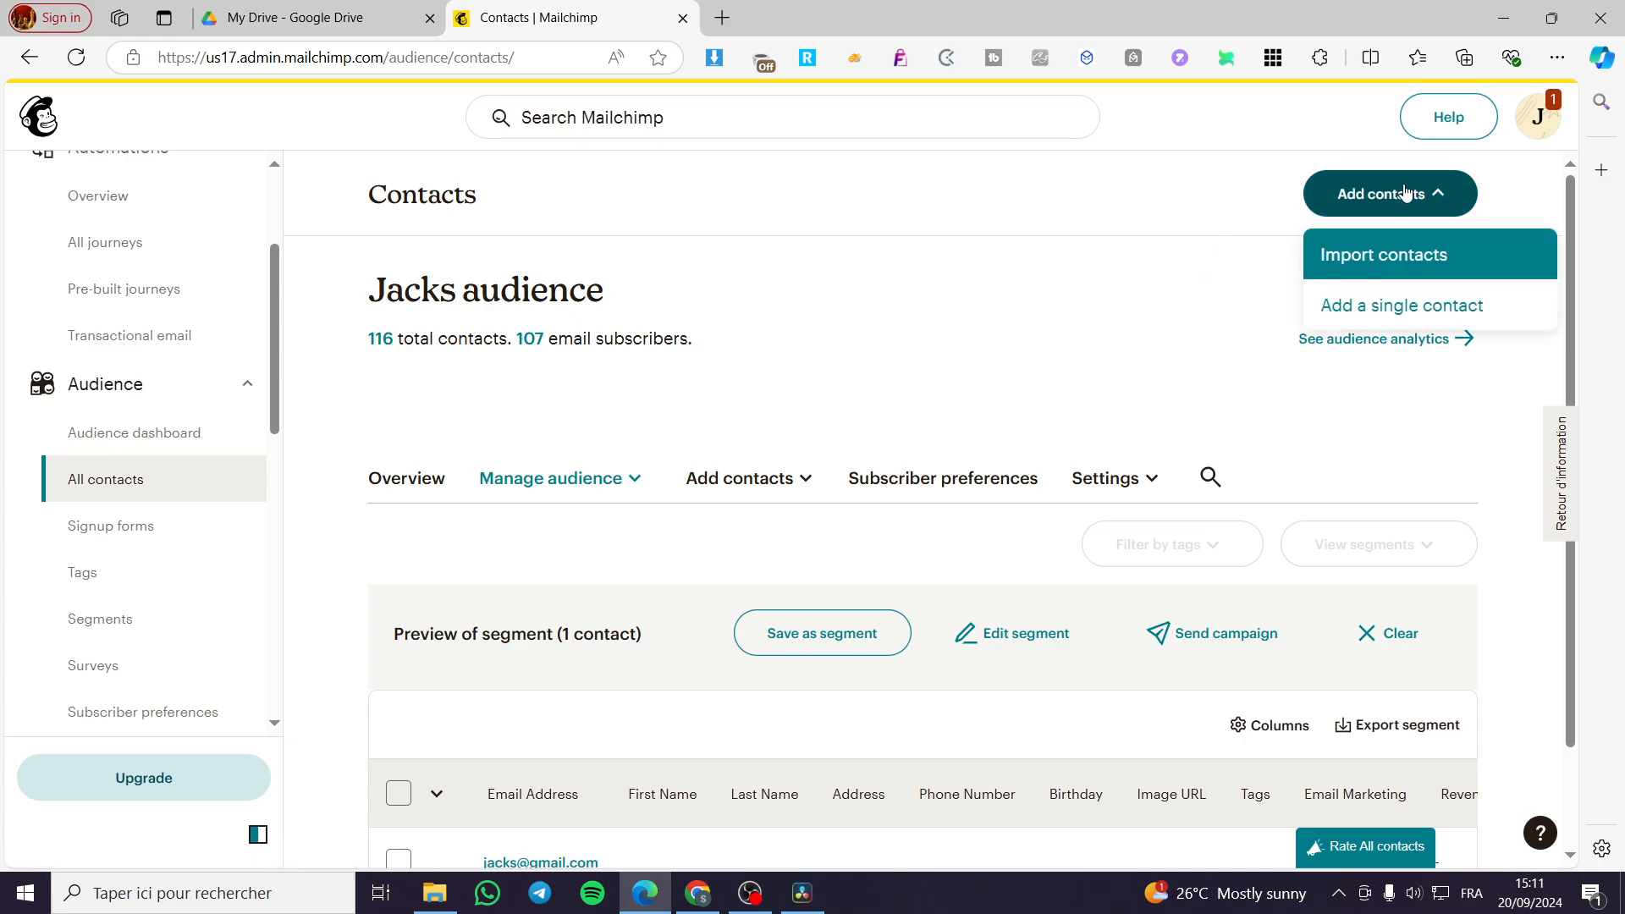
left_click(1469, 269)
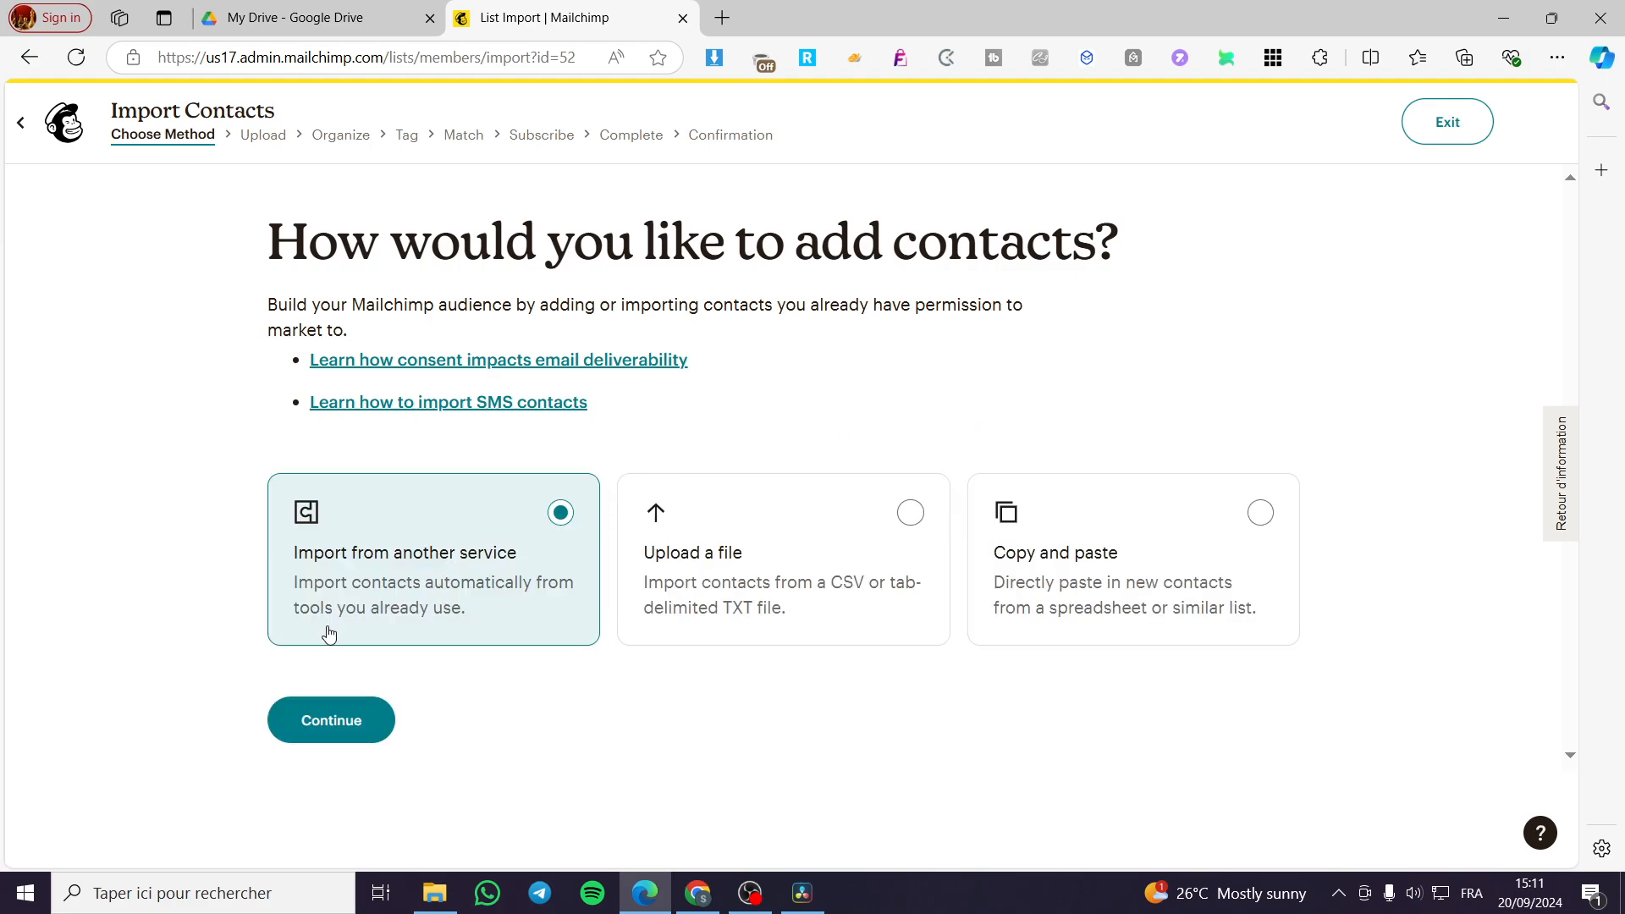
left_click(28, 57)
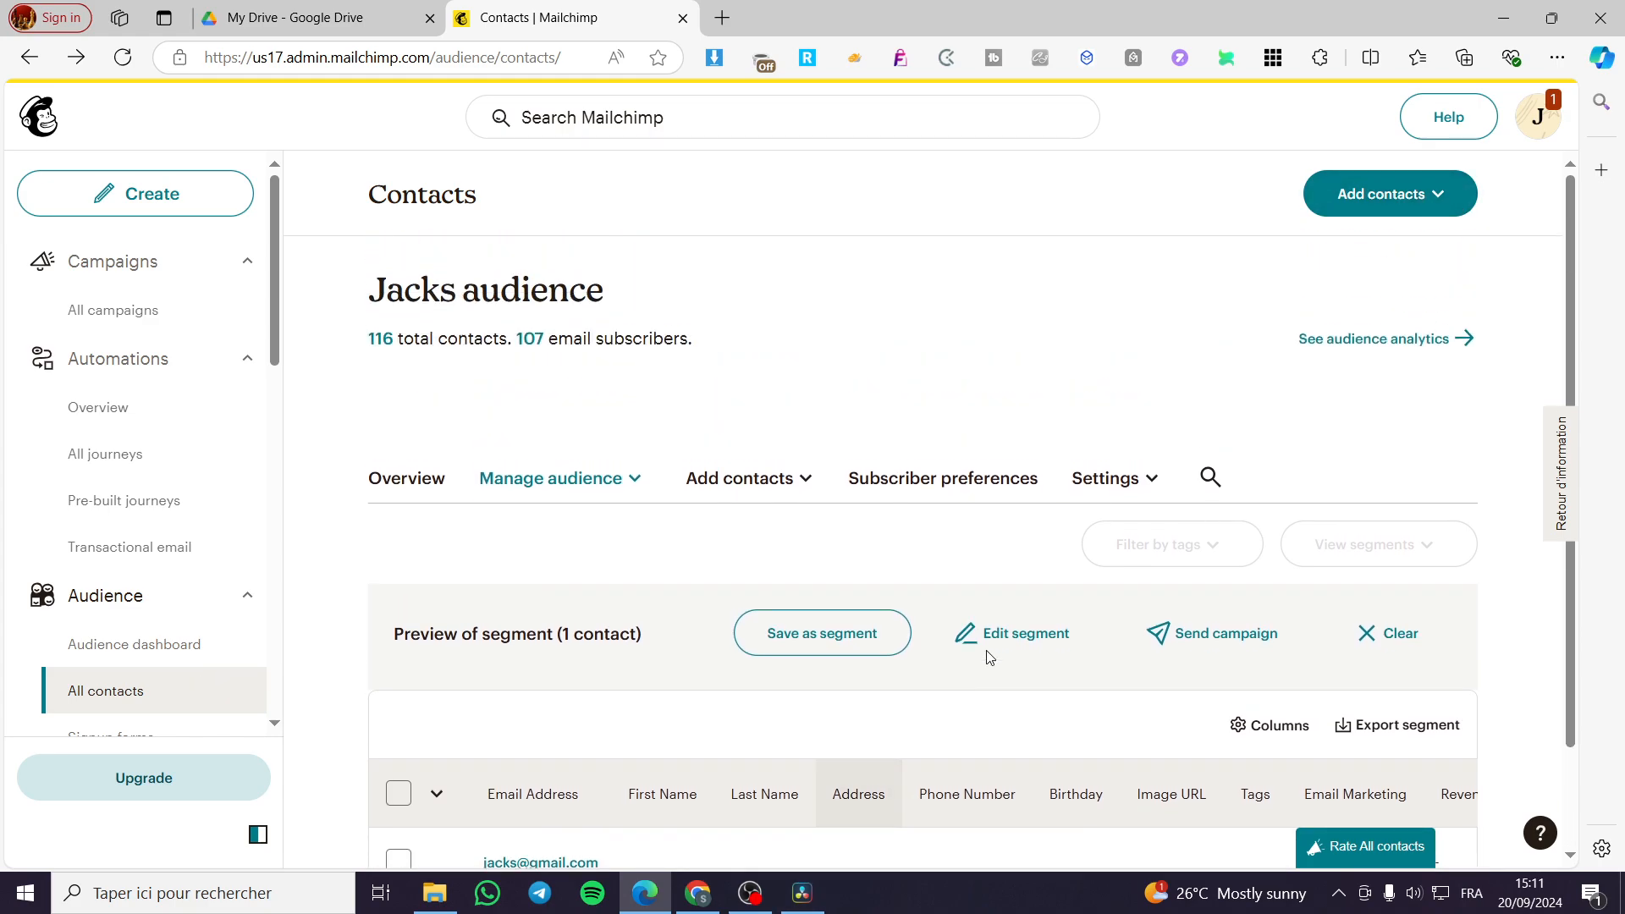
left_click(1430, 196)
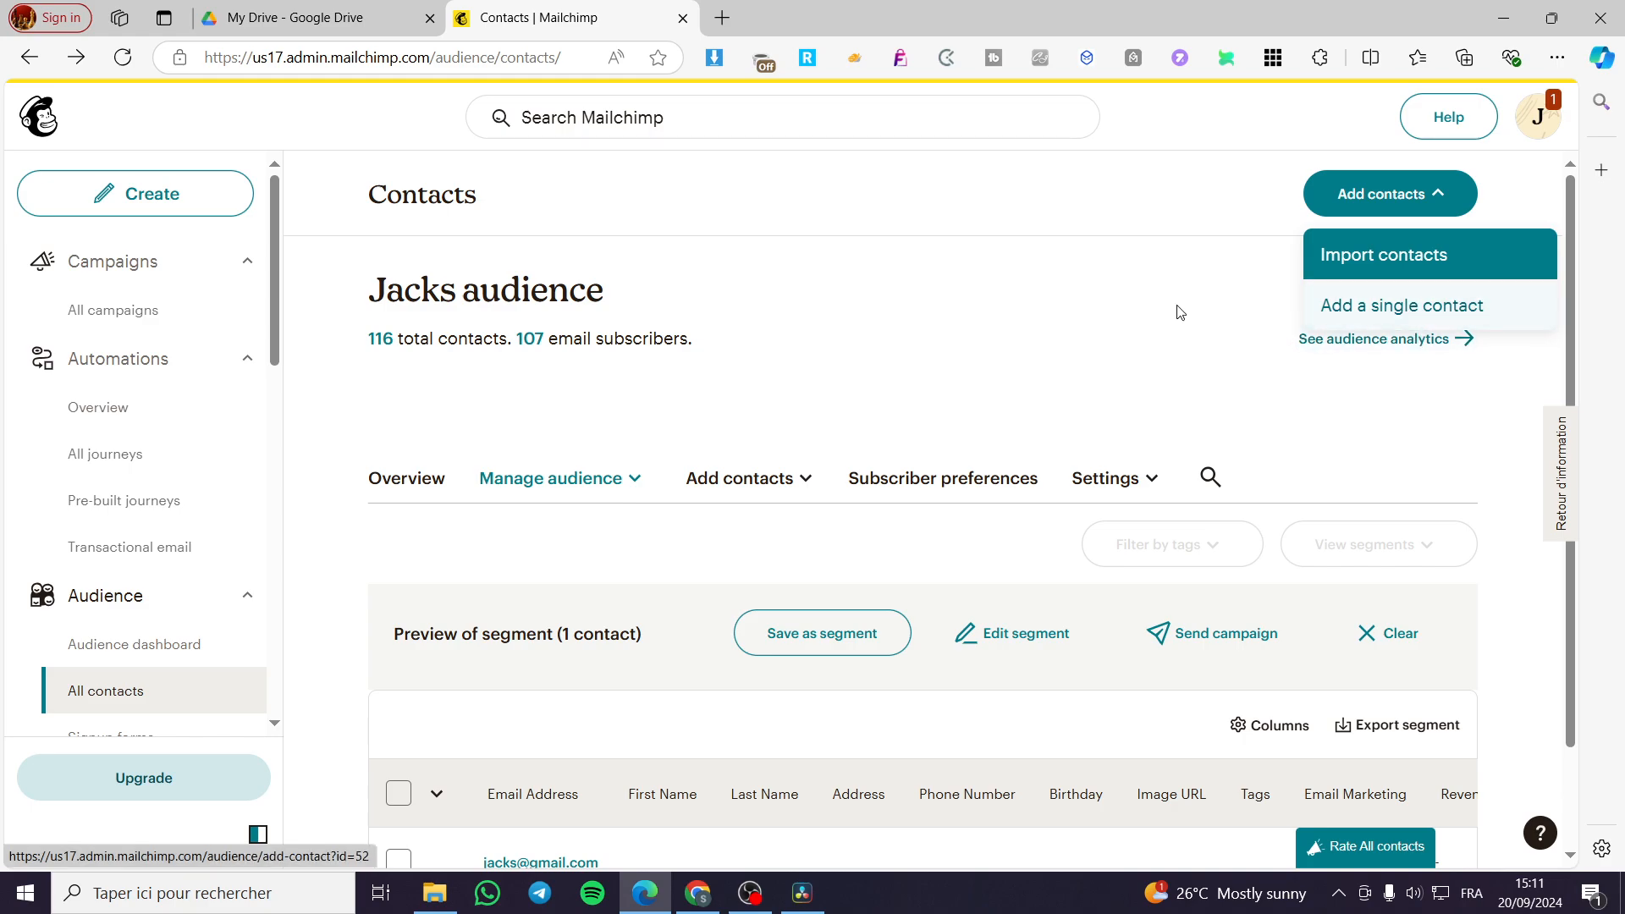
left_click(1090, 307)
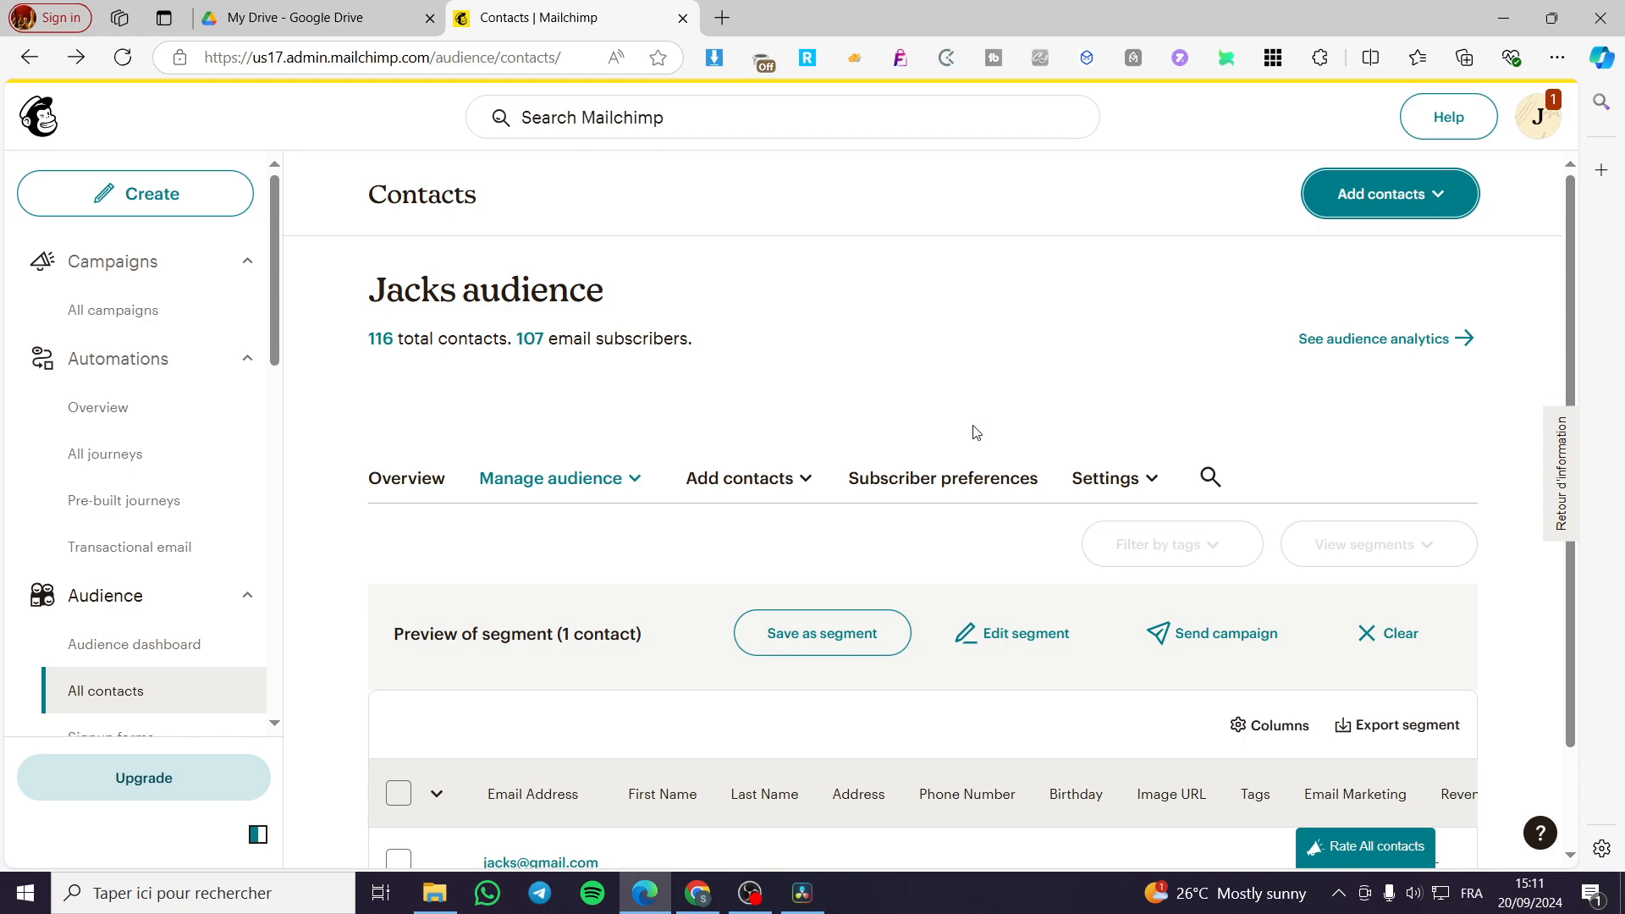
scroll(973, 431, "down", 1)
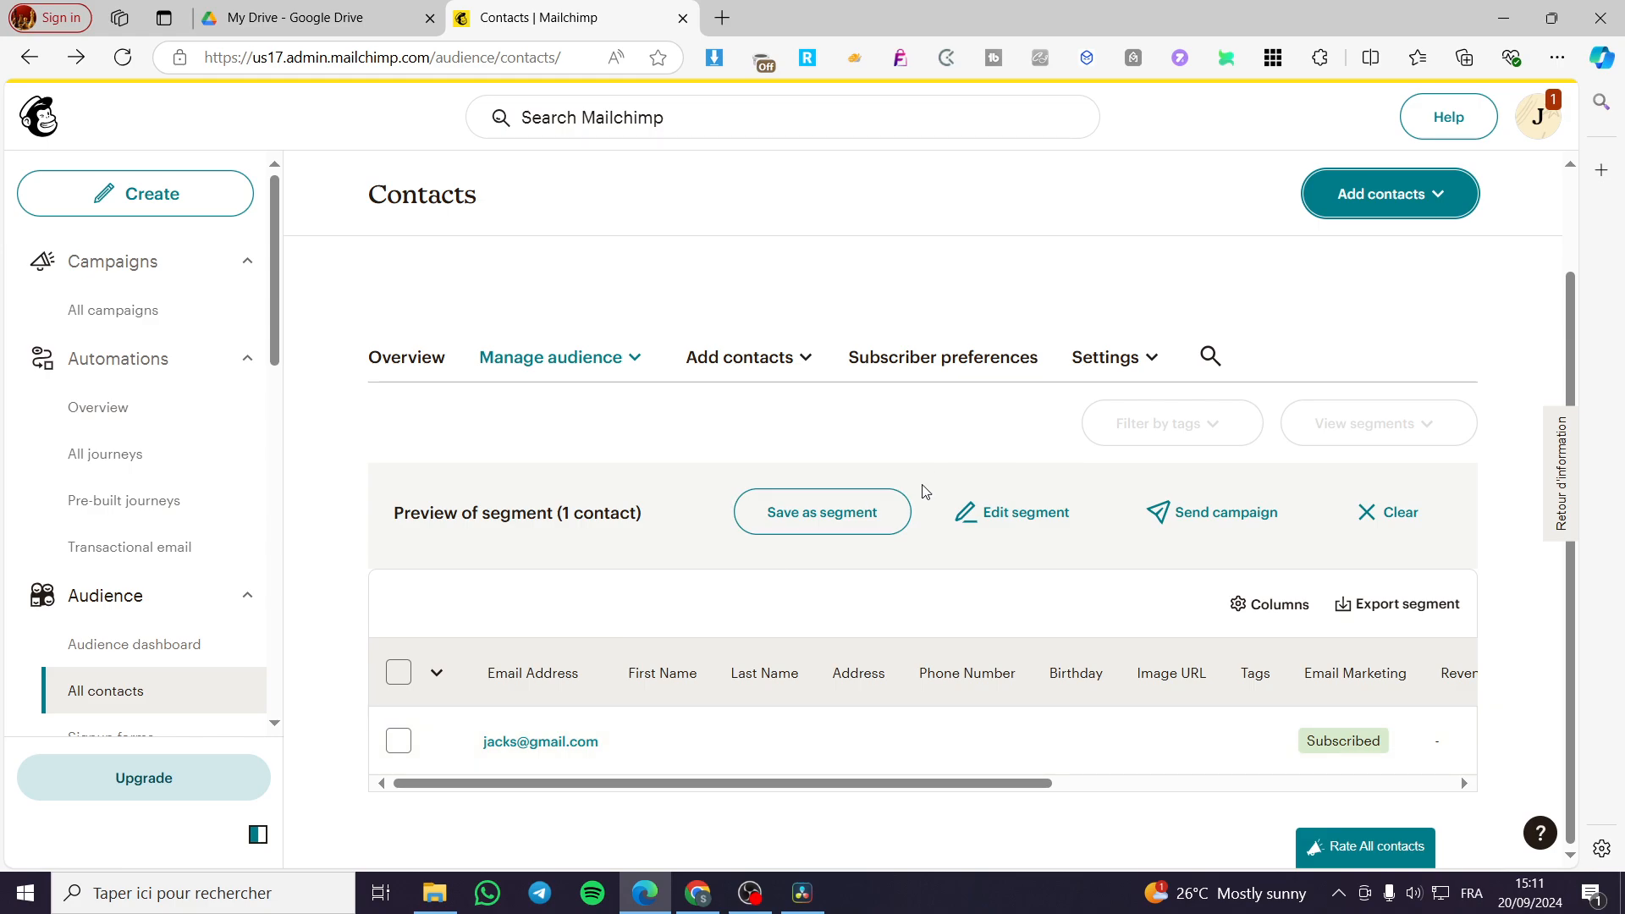
Create a new regular email from the list of all campaigns
left_click(131, 312)
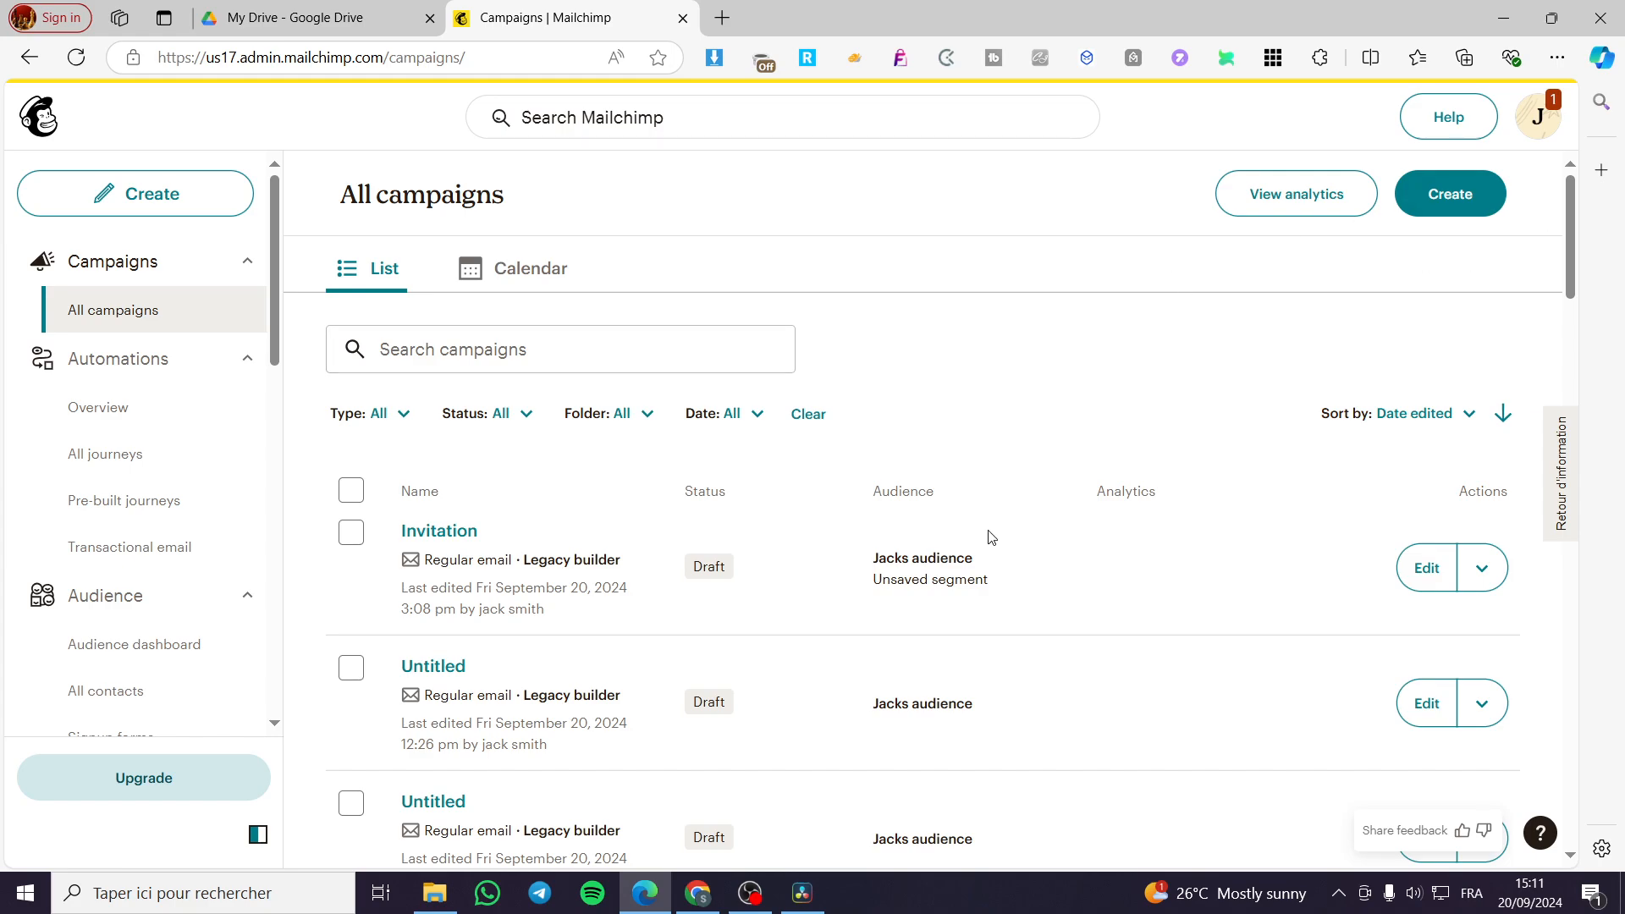
left_click(1449, 197)
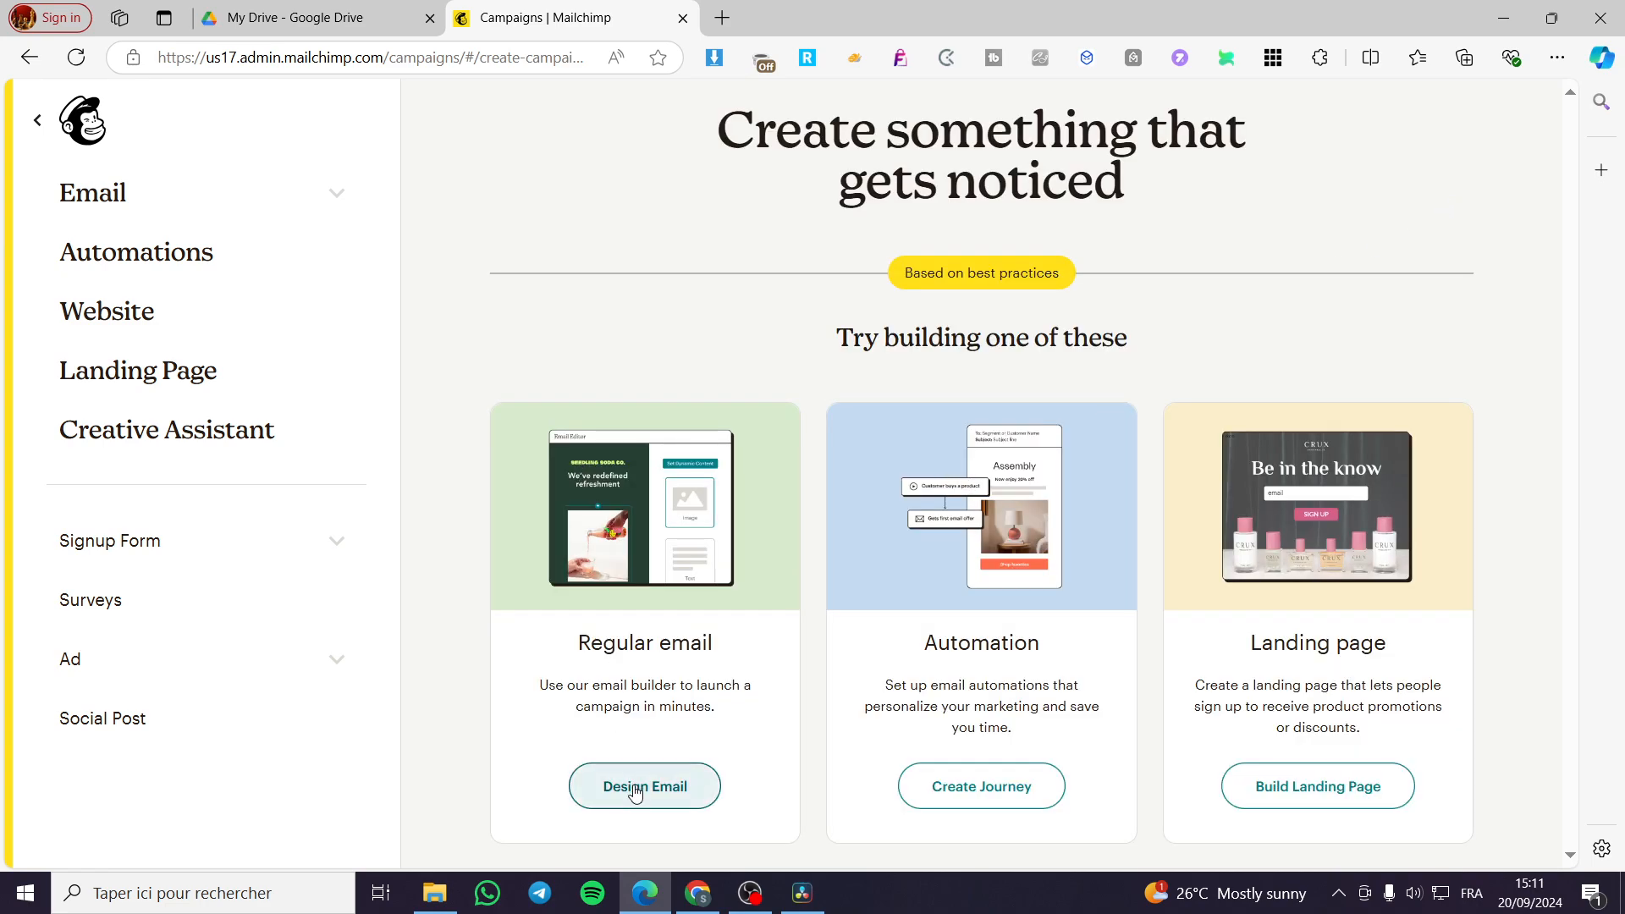
left_click(637, 800)
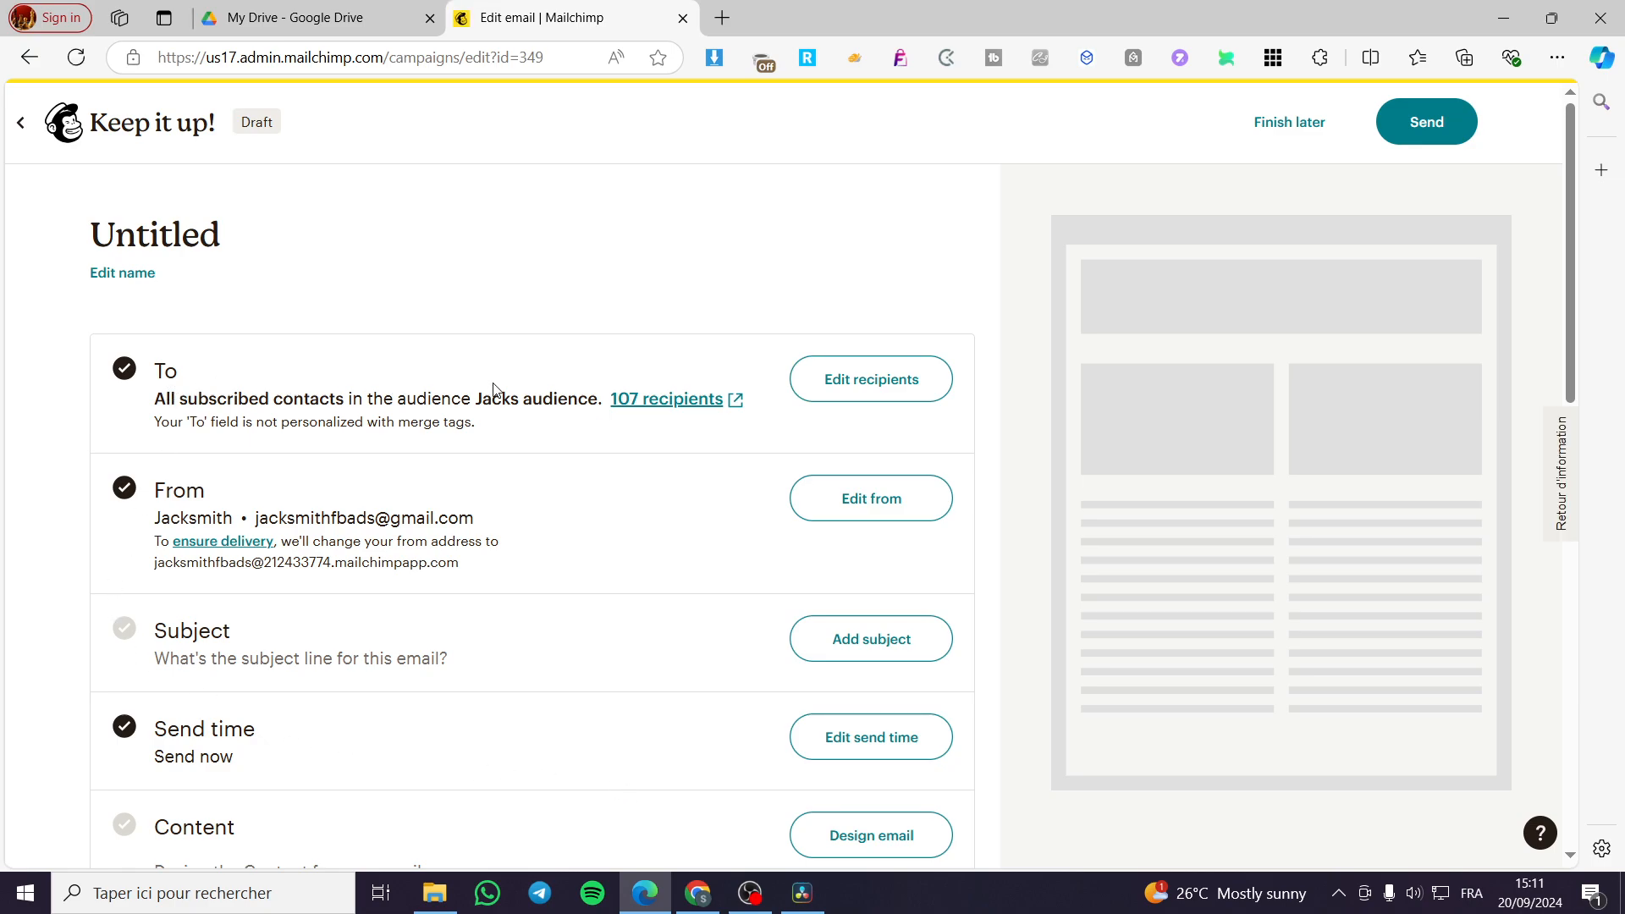
Check the segments and tags available for sending to or excluding recipients, and review the sender address
left_click(871, 379)
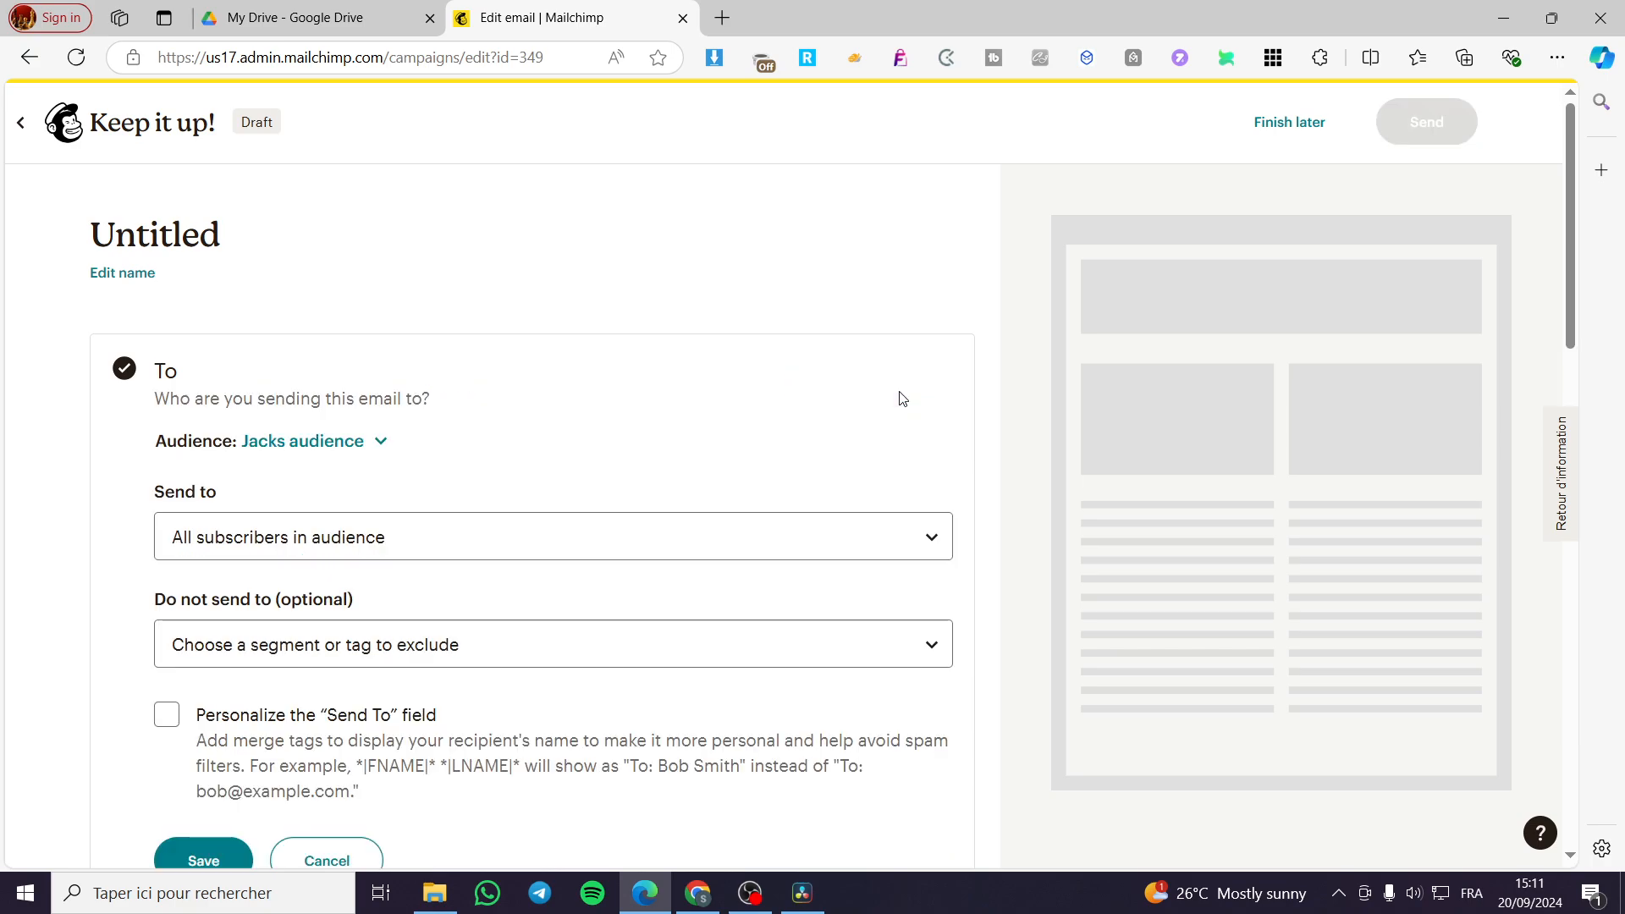
left_click(315, 548)
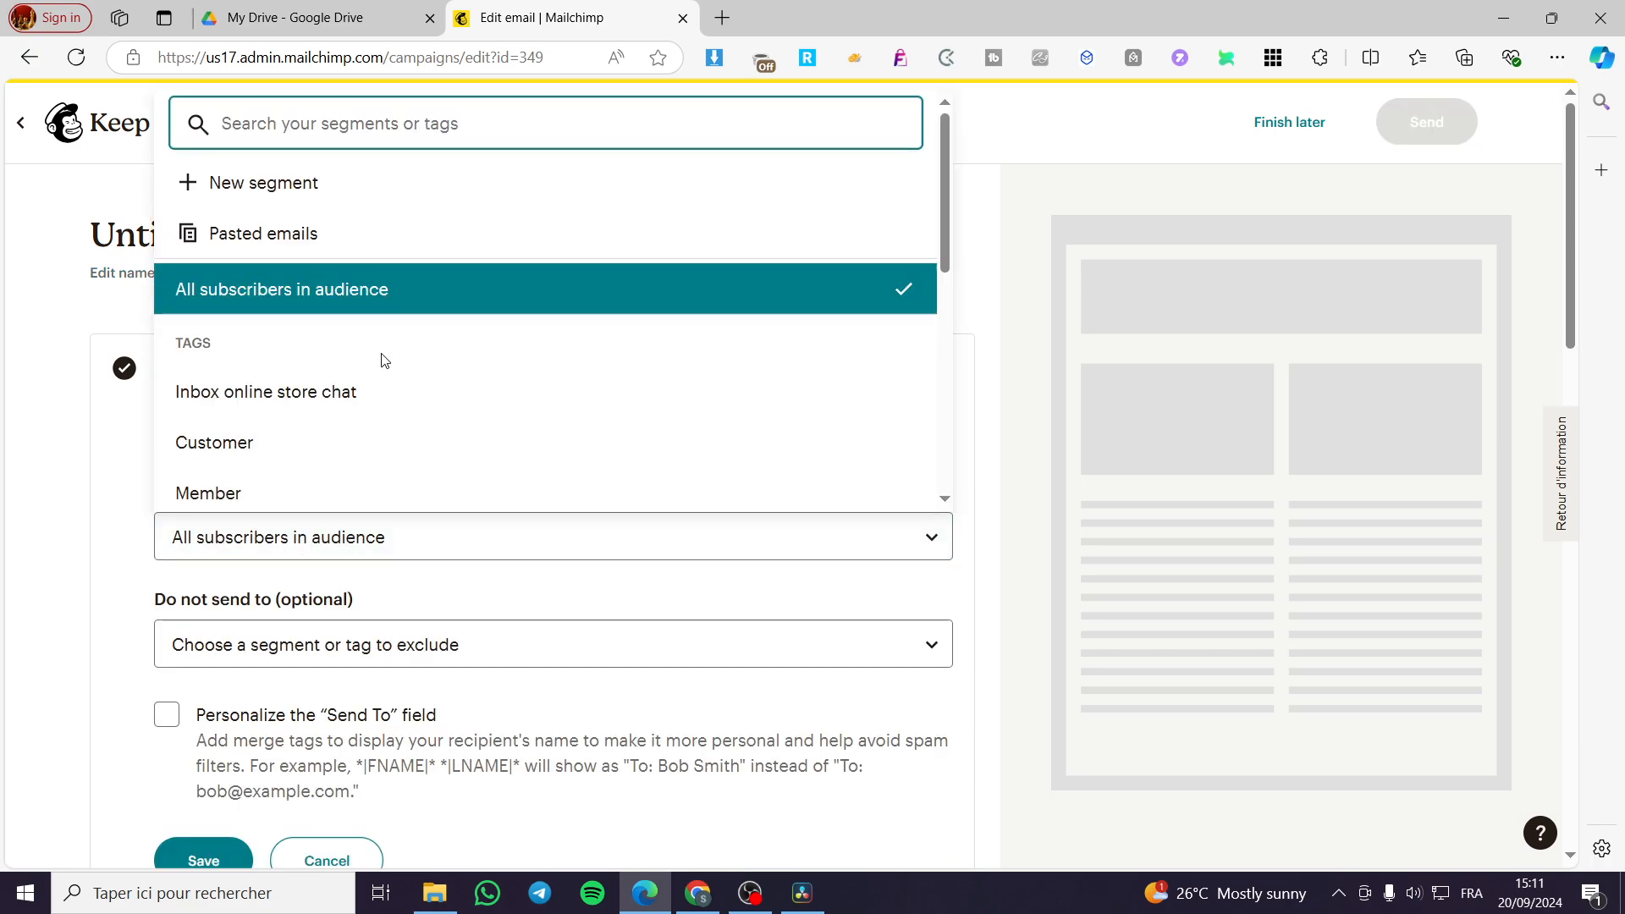
left_click(246, 657)
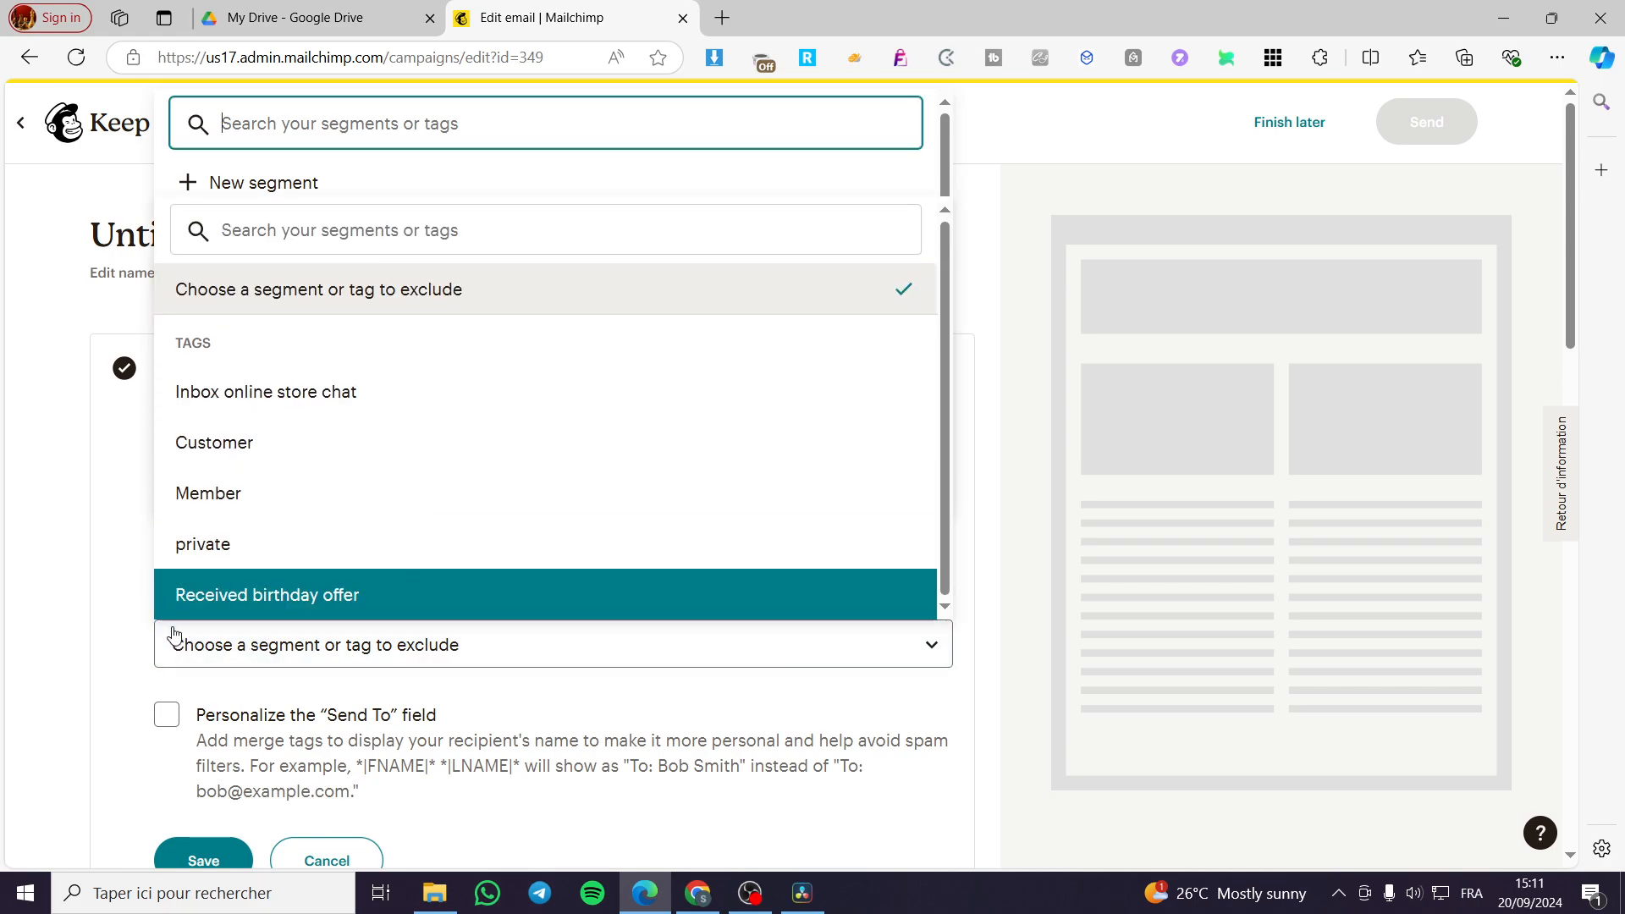
left_click(143, 655)
scroll(174, 658, "down", 1)
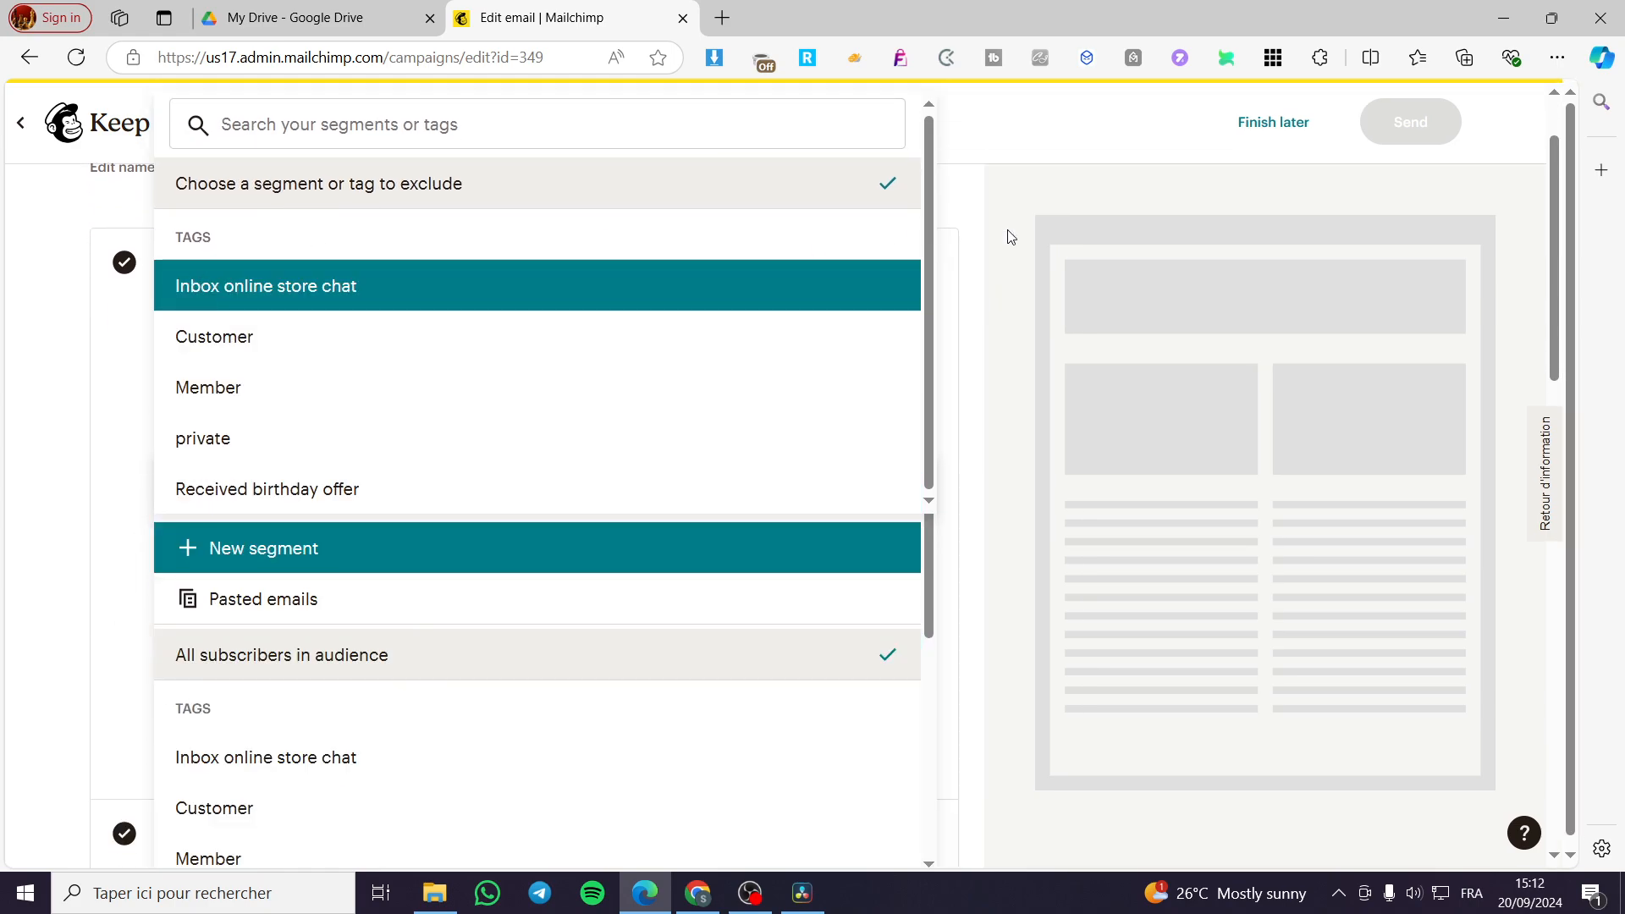
left_click(866, 188)
scroll(829, 306, "up", 1)
left_click(285, 848)
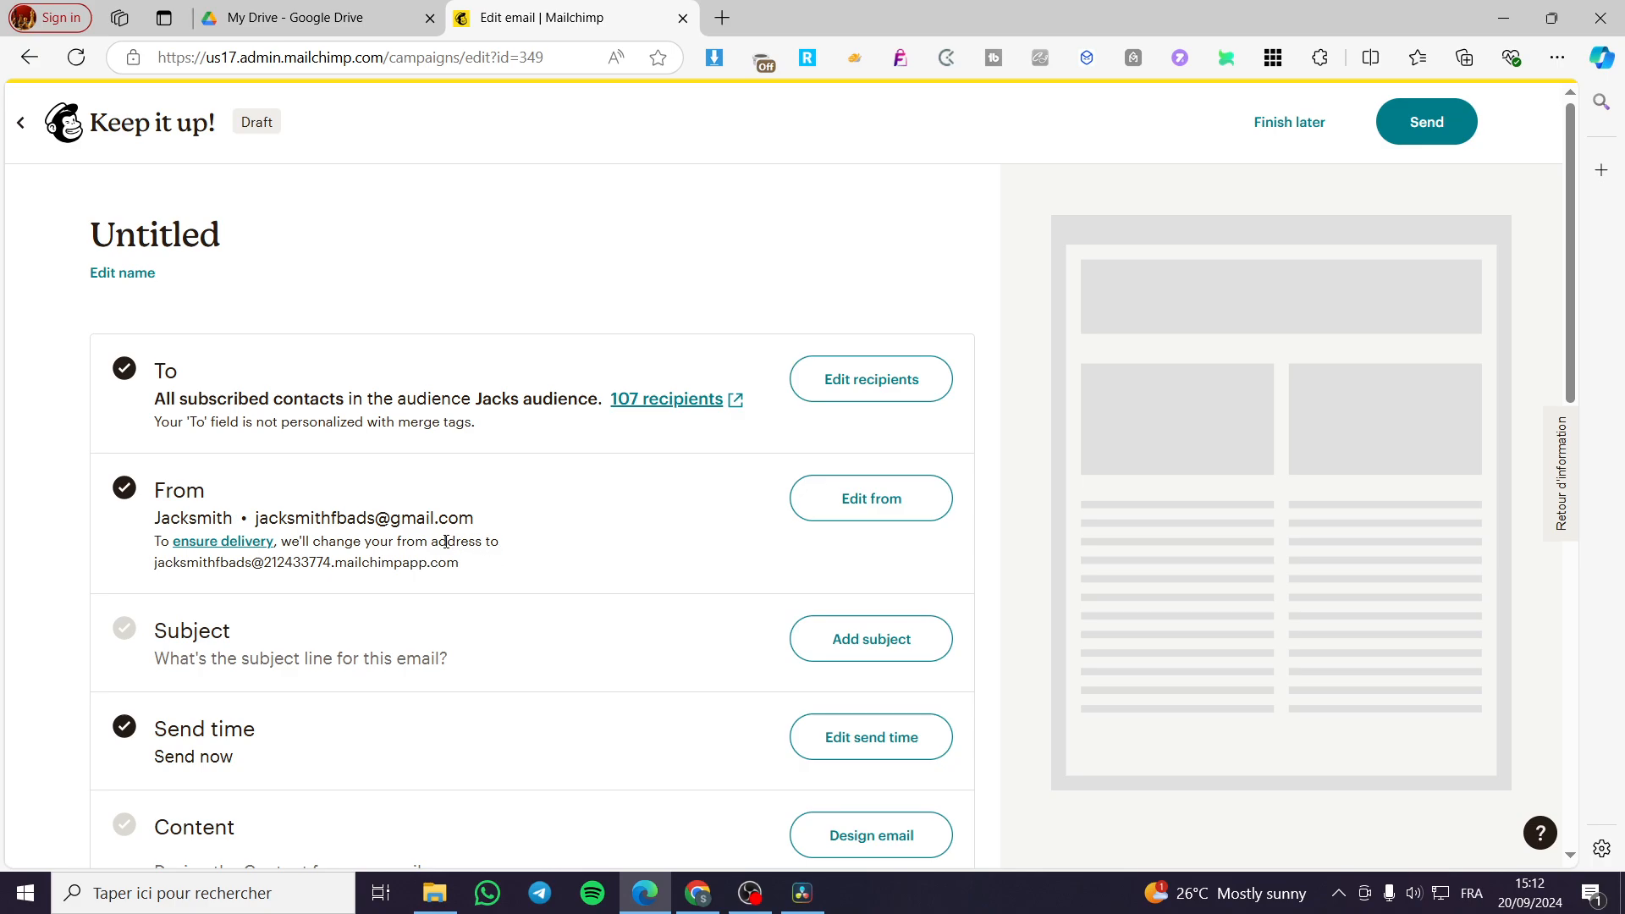
left_click_drag(255, 520, 494, 517)
left_click(537, 544)
Set both the email's subject and its preview text to "Newsletter test" and save them
scroll(947, 560, "down", 3)
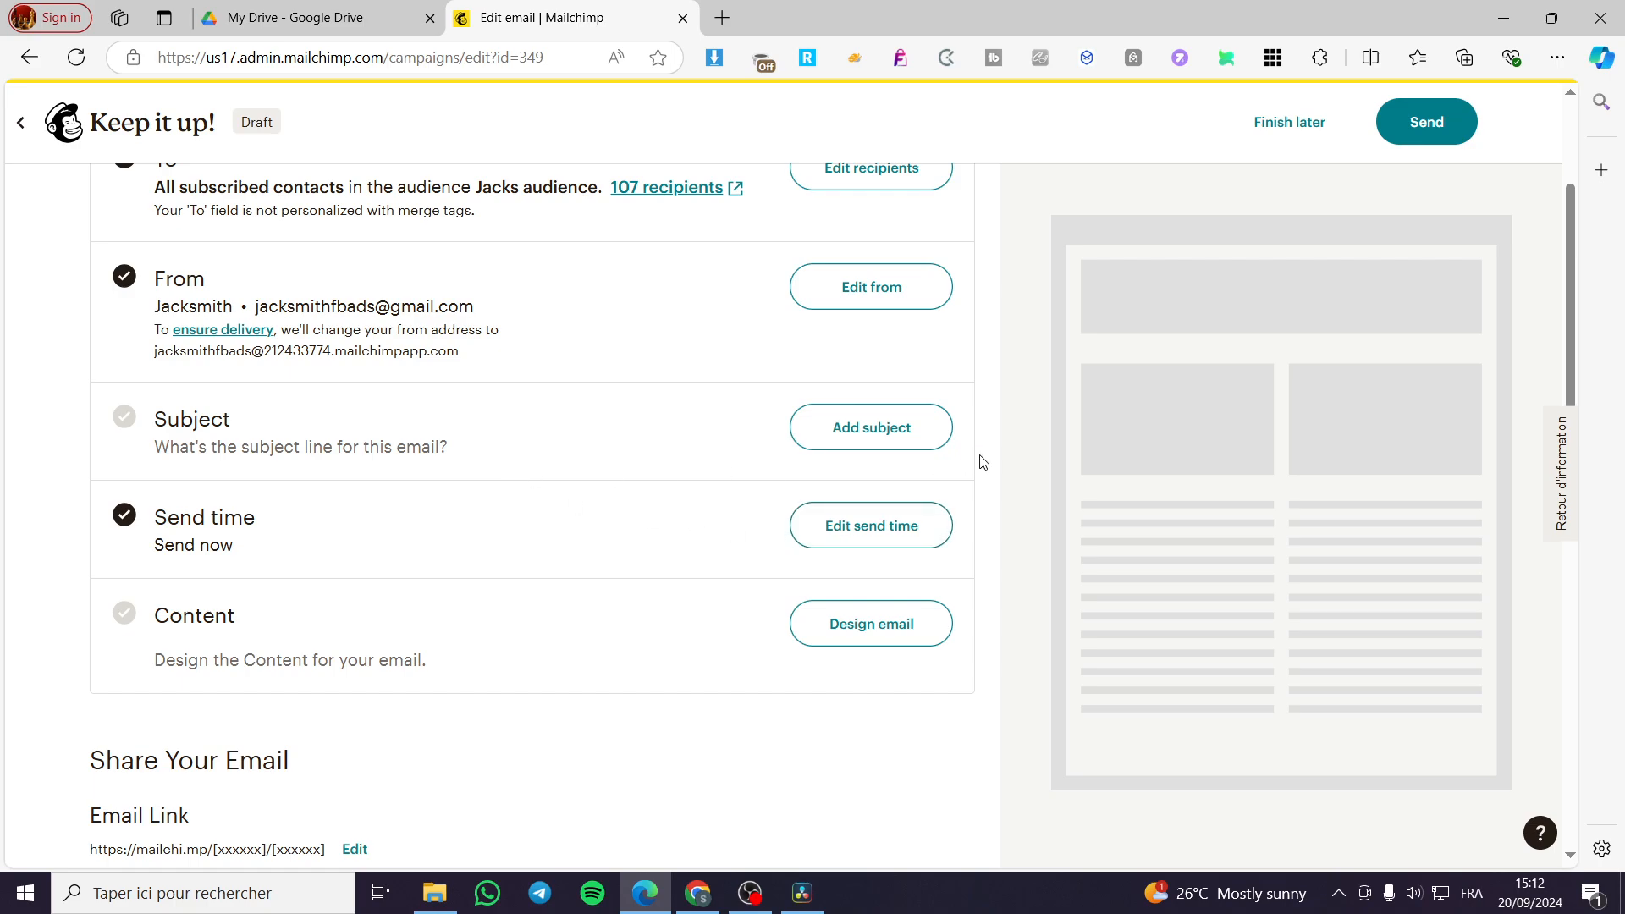
left_click(799, 424)
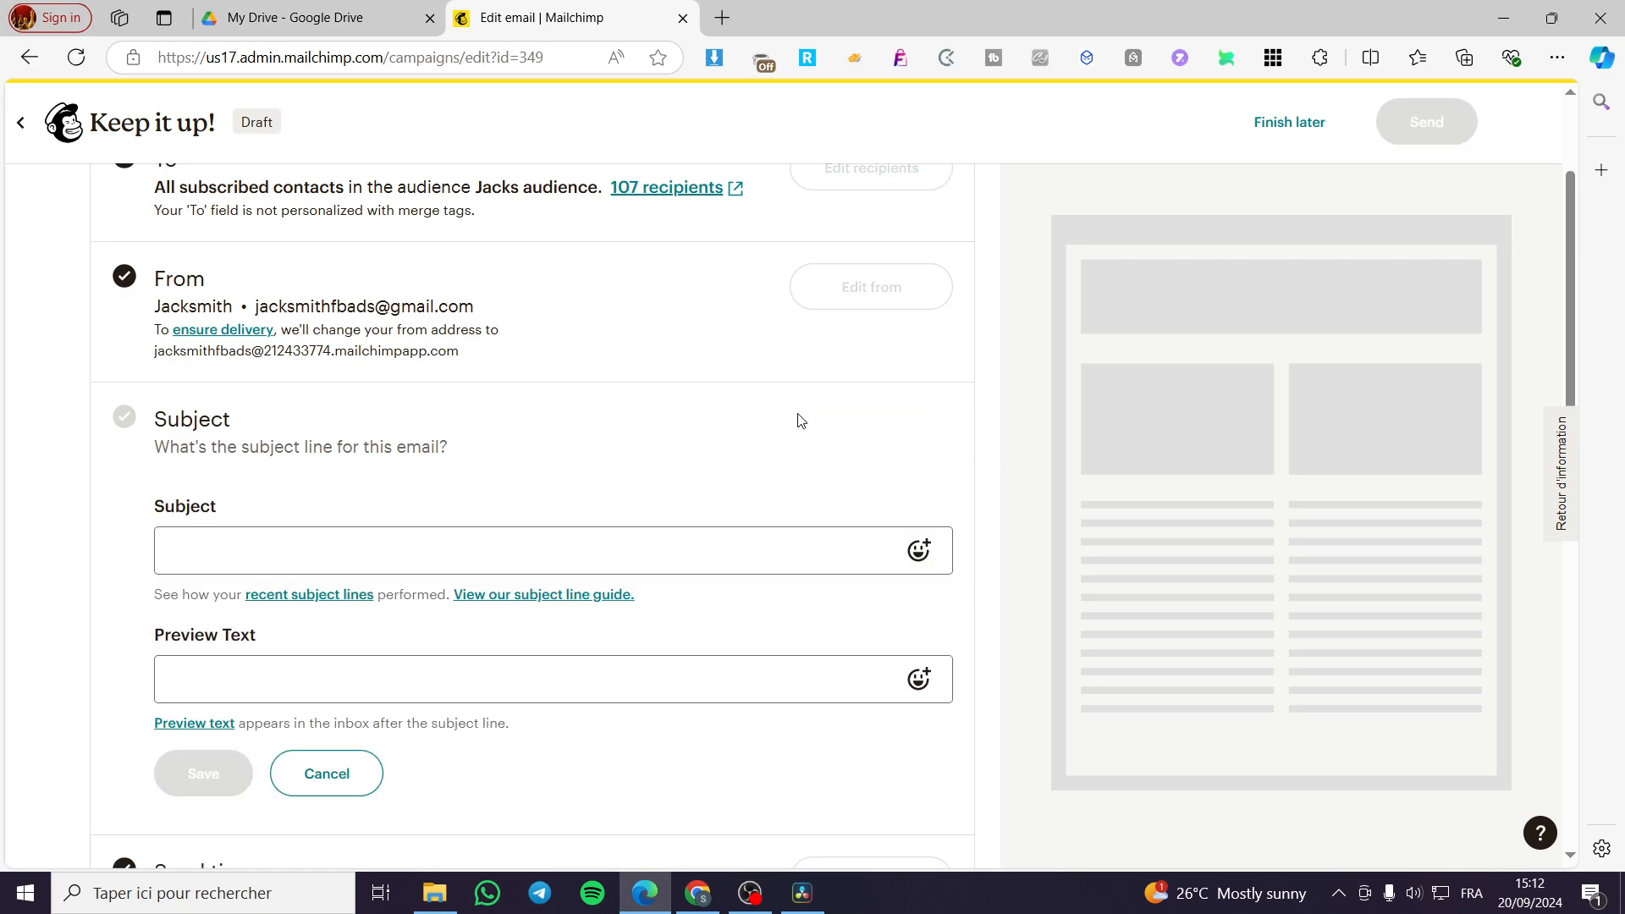
left_click(294, 537)
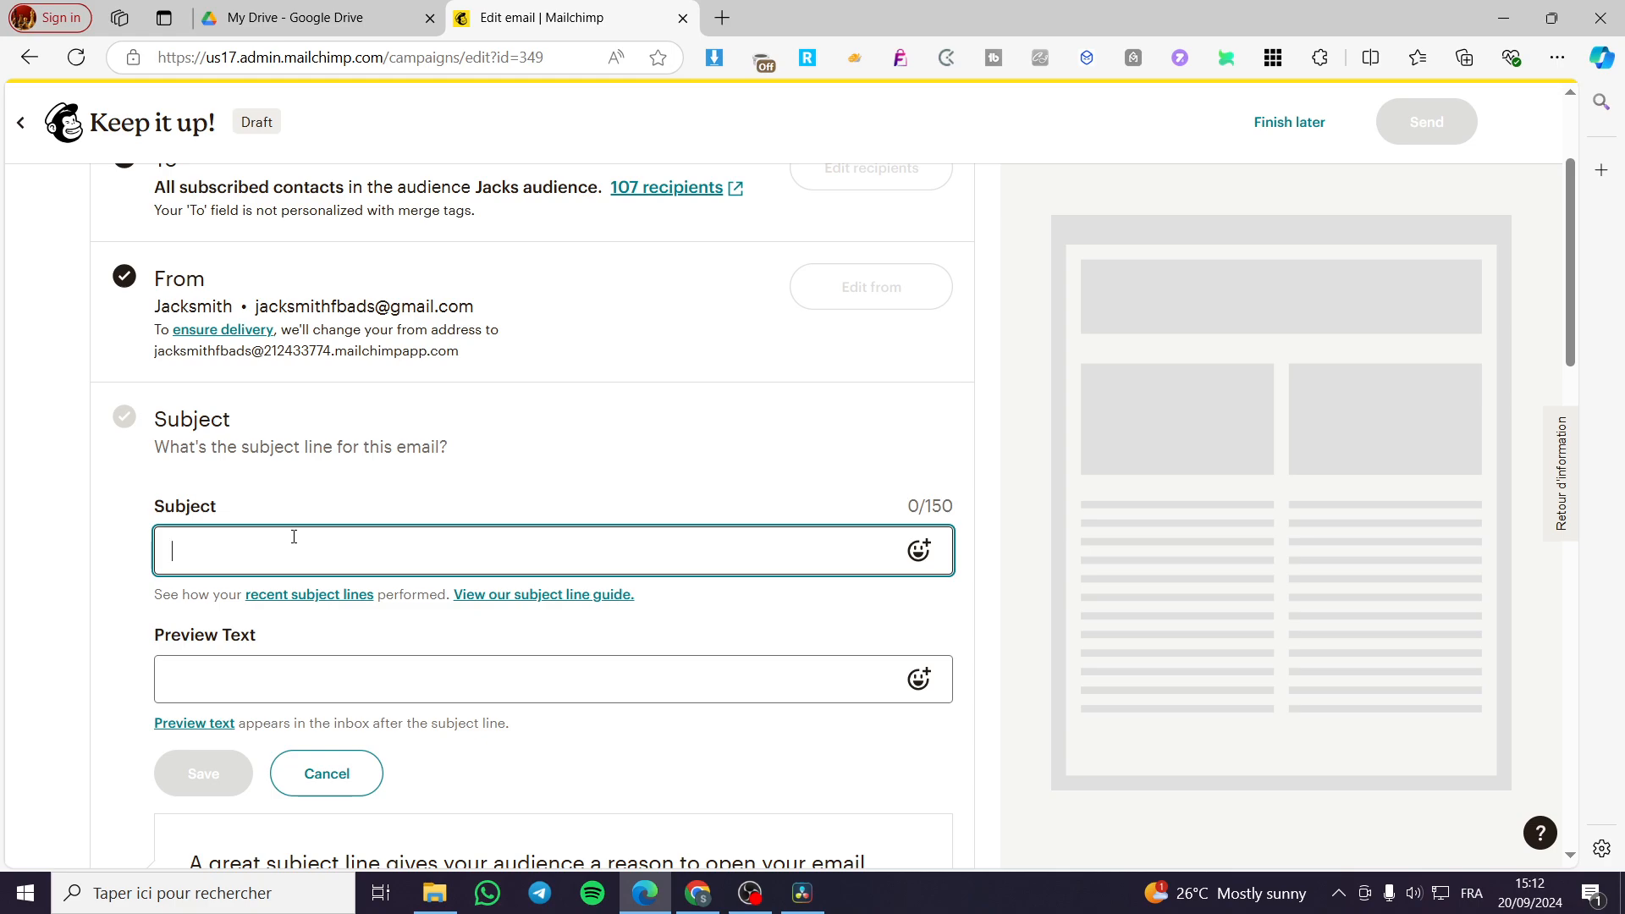
type("Newsle")
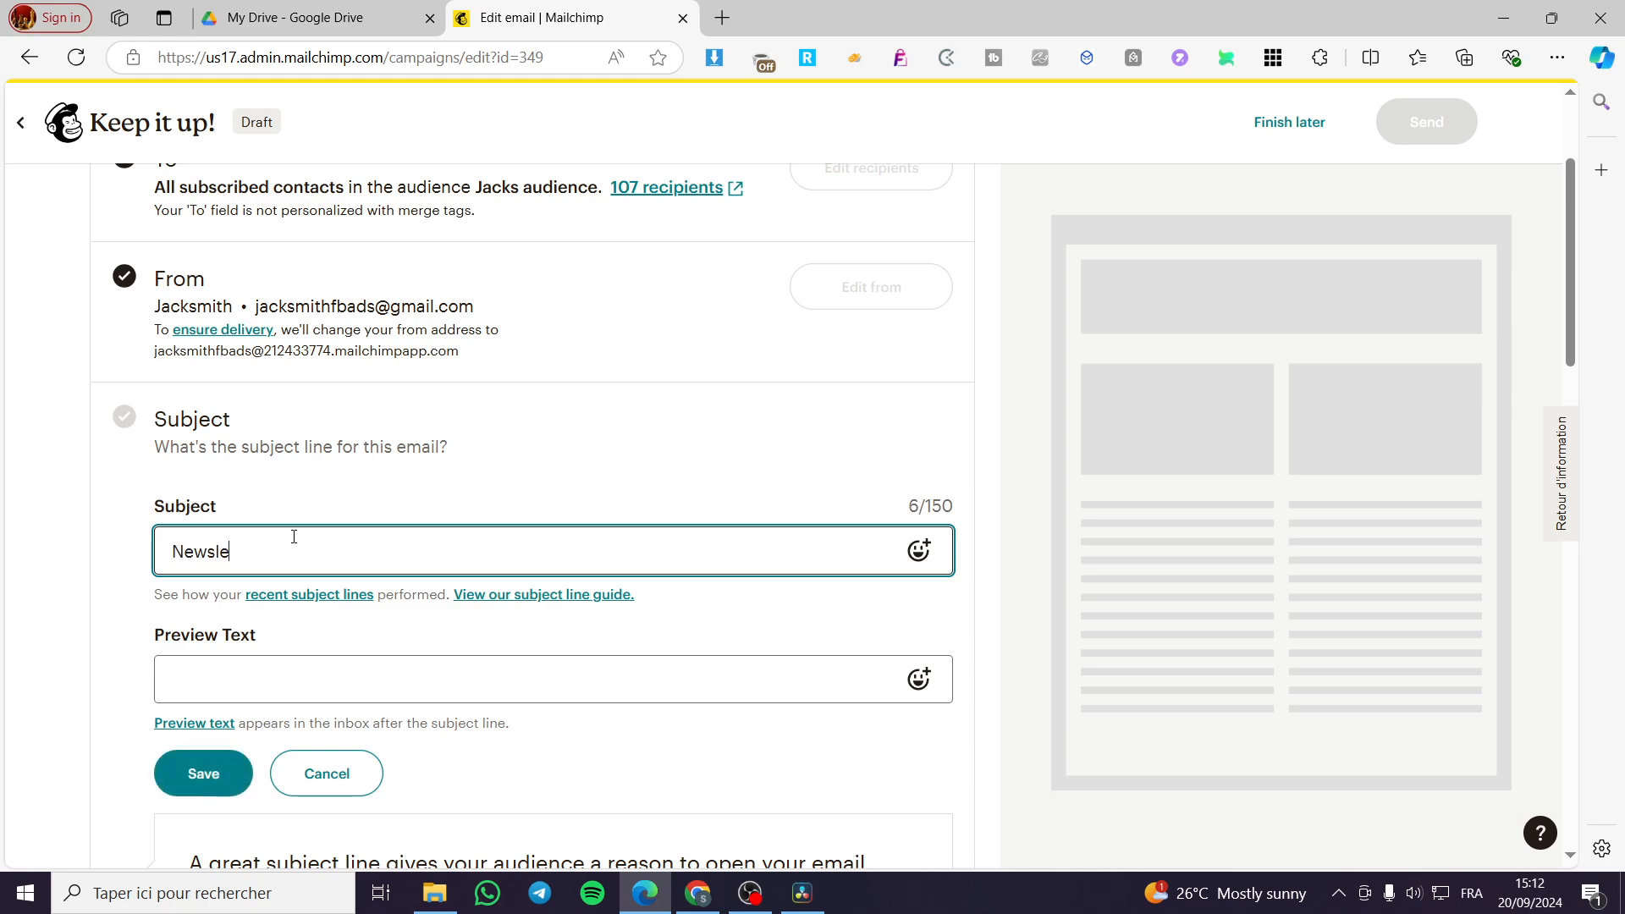
type("tter test")
left_click_drag(335, 554, 12, 540)
key("ctrl+c")
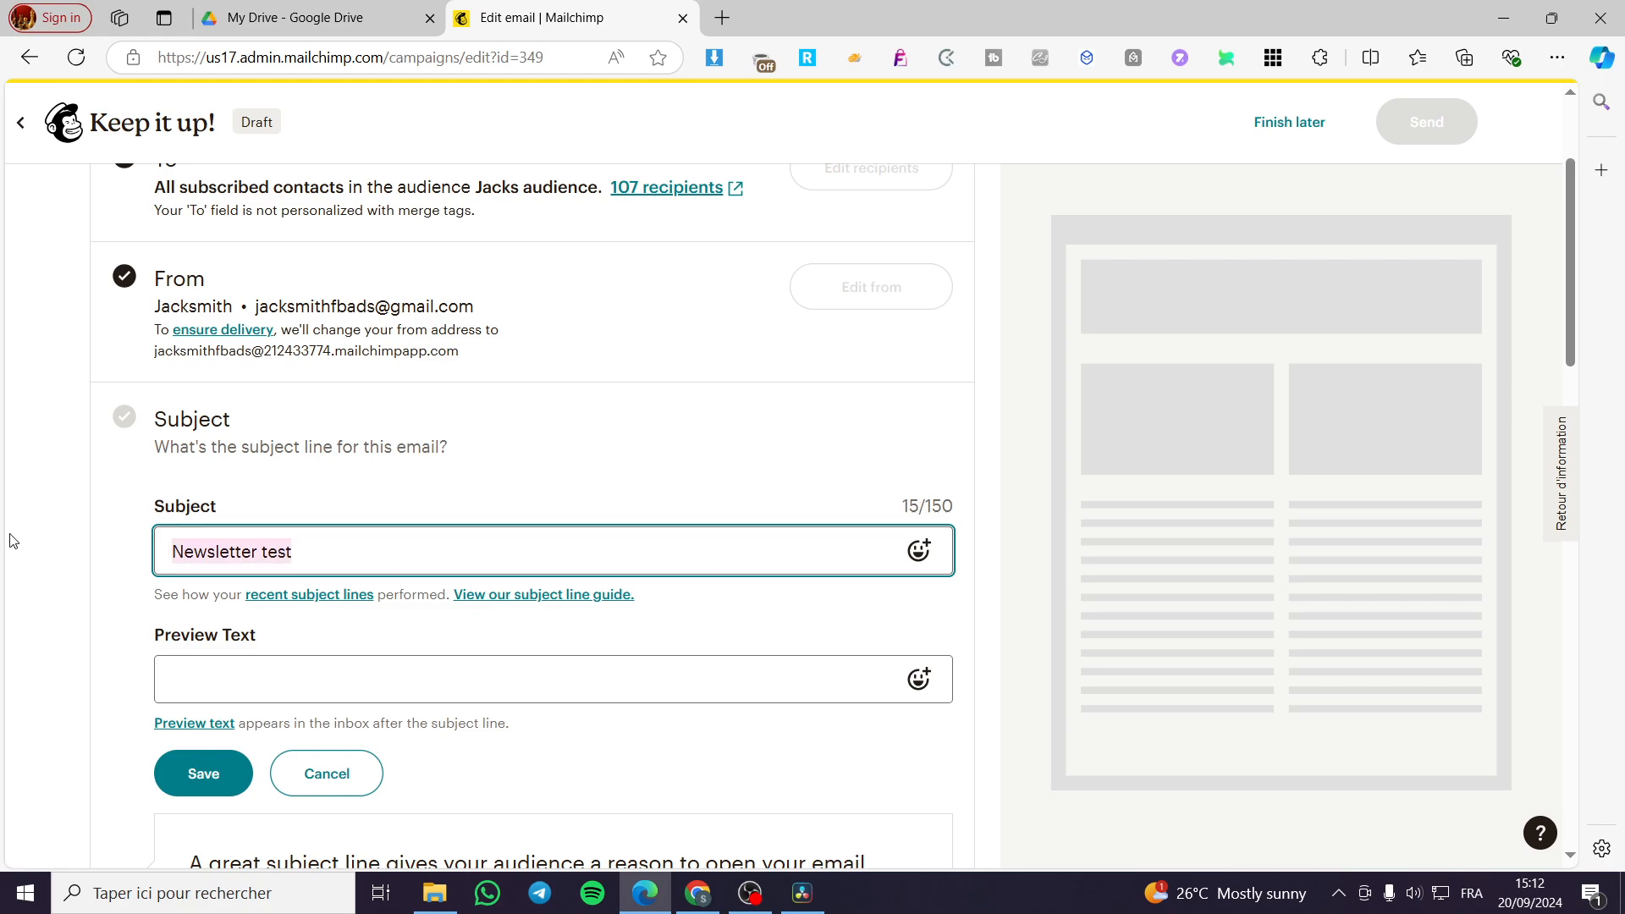
left_click(177, 685)
key("ctrl+v")
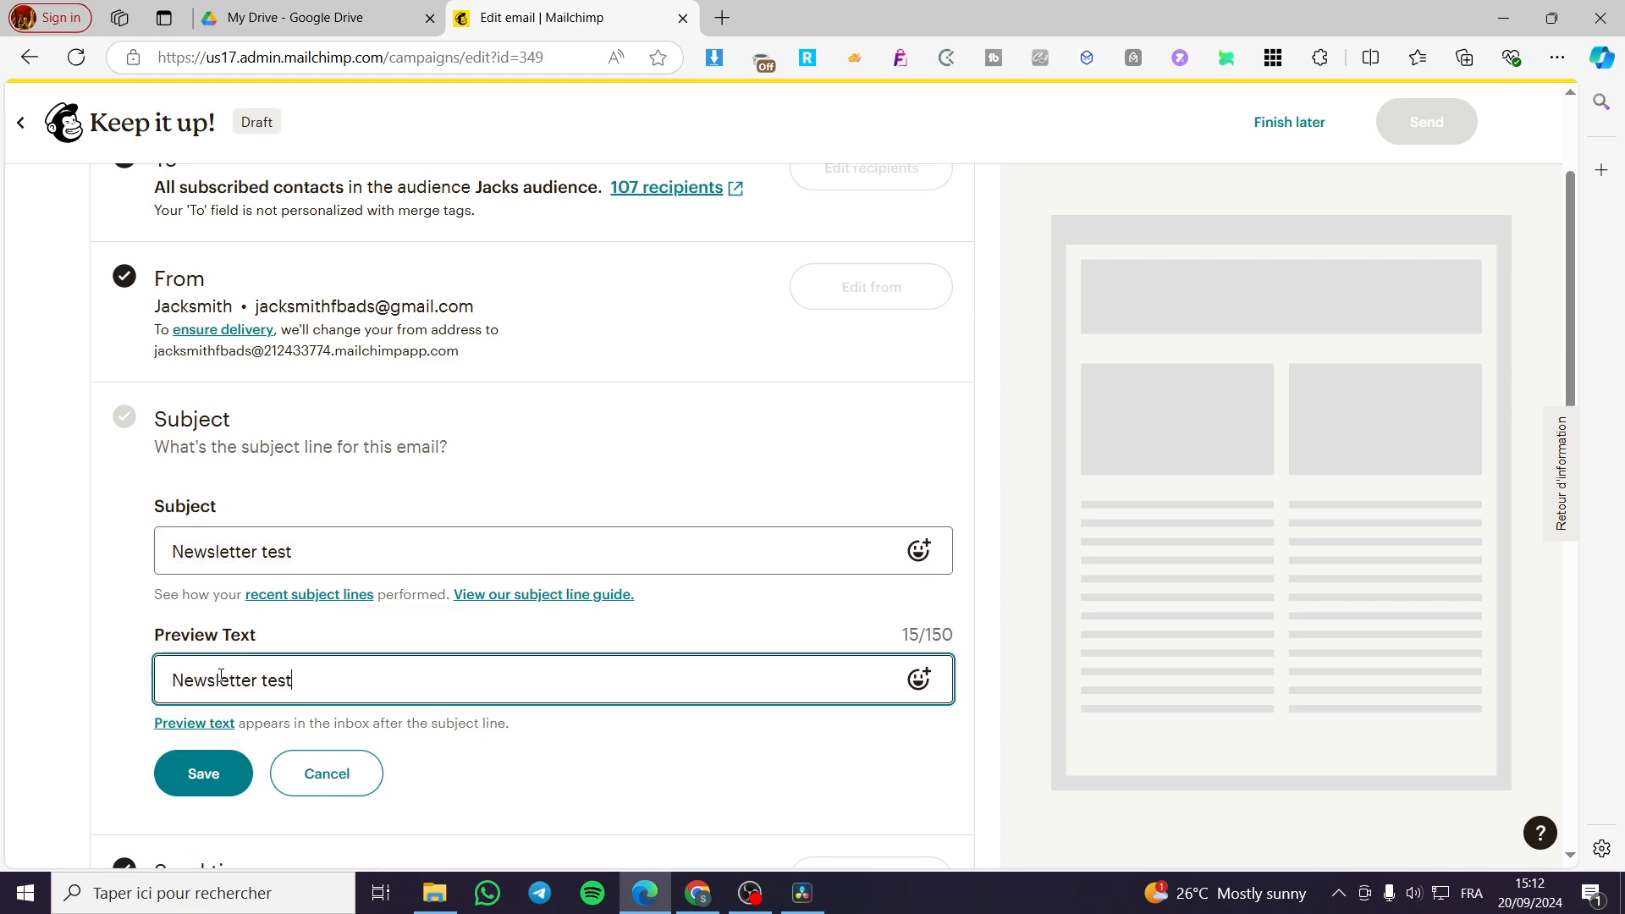
left_click(214, 755)
Check the send time options for scheduling the email or sending it now, without changing them
scroll(310, 698, "down", 4)
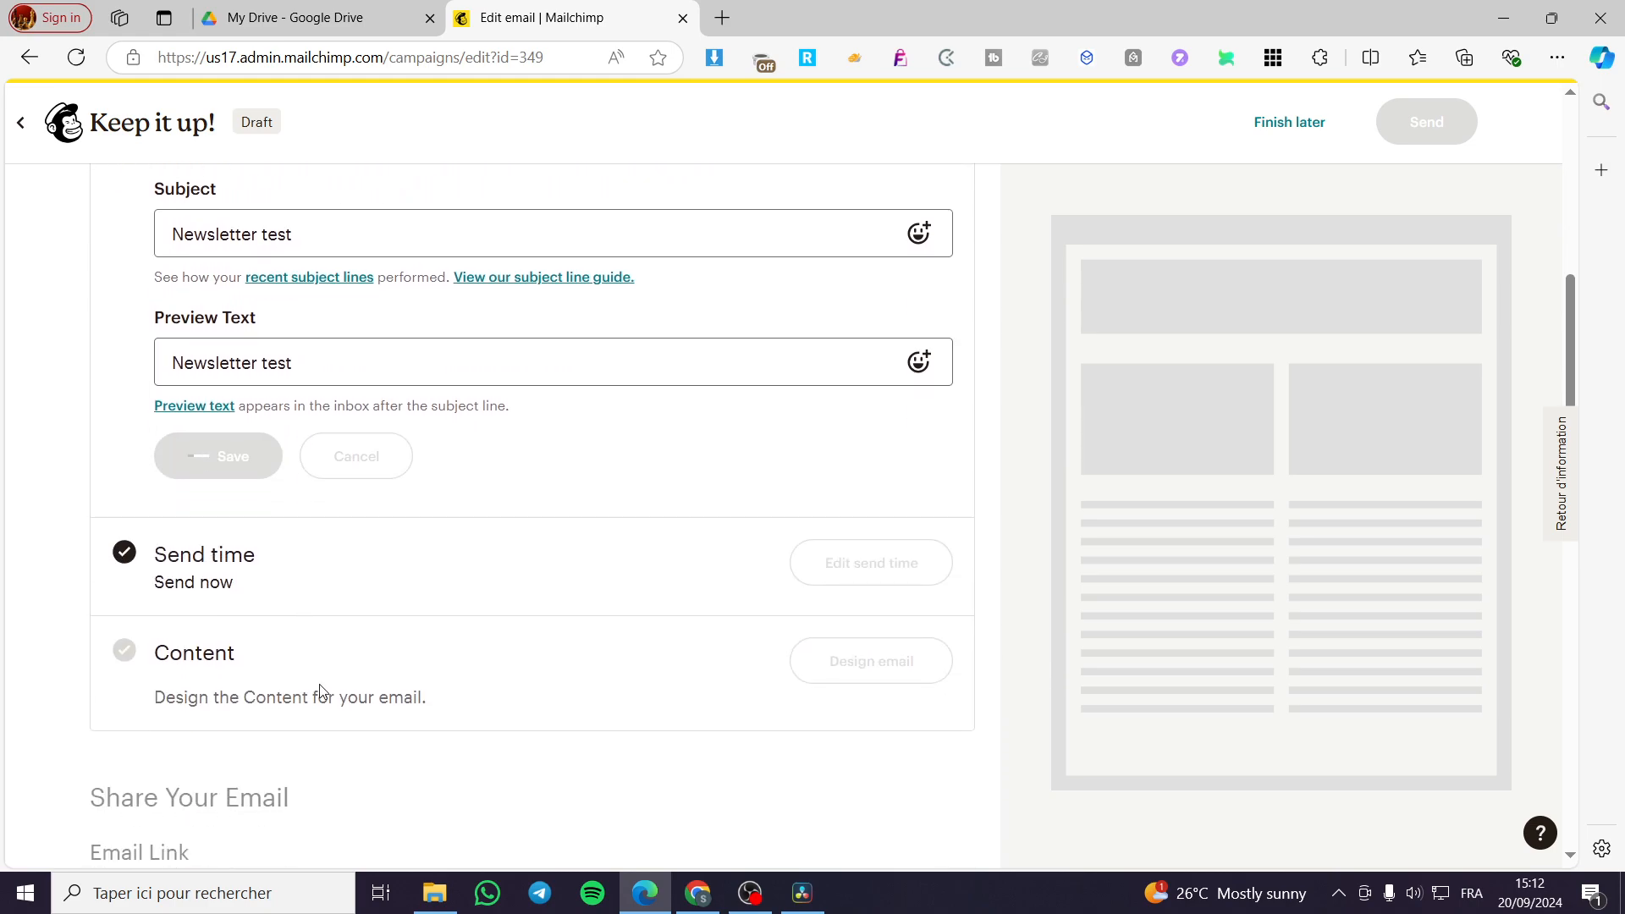
scroll(239, 660, "up", 3)
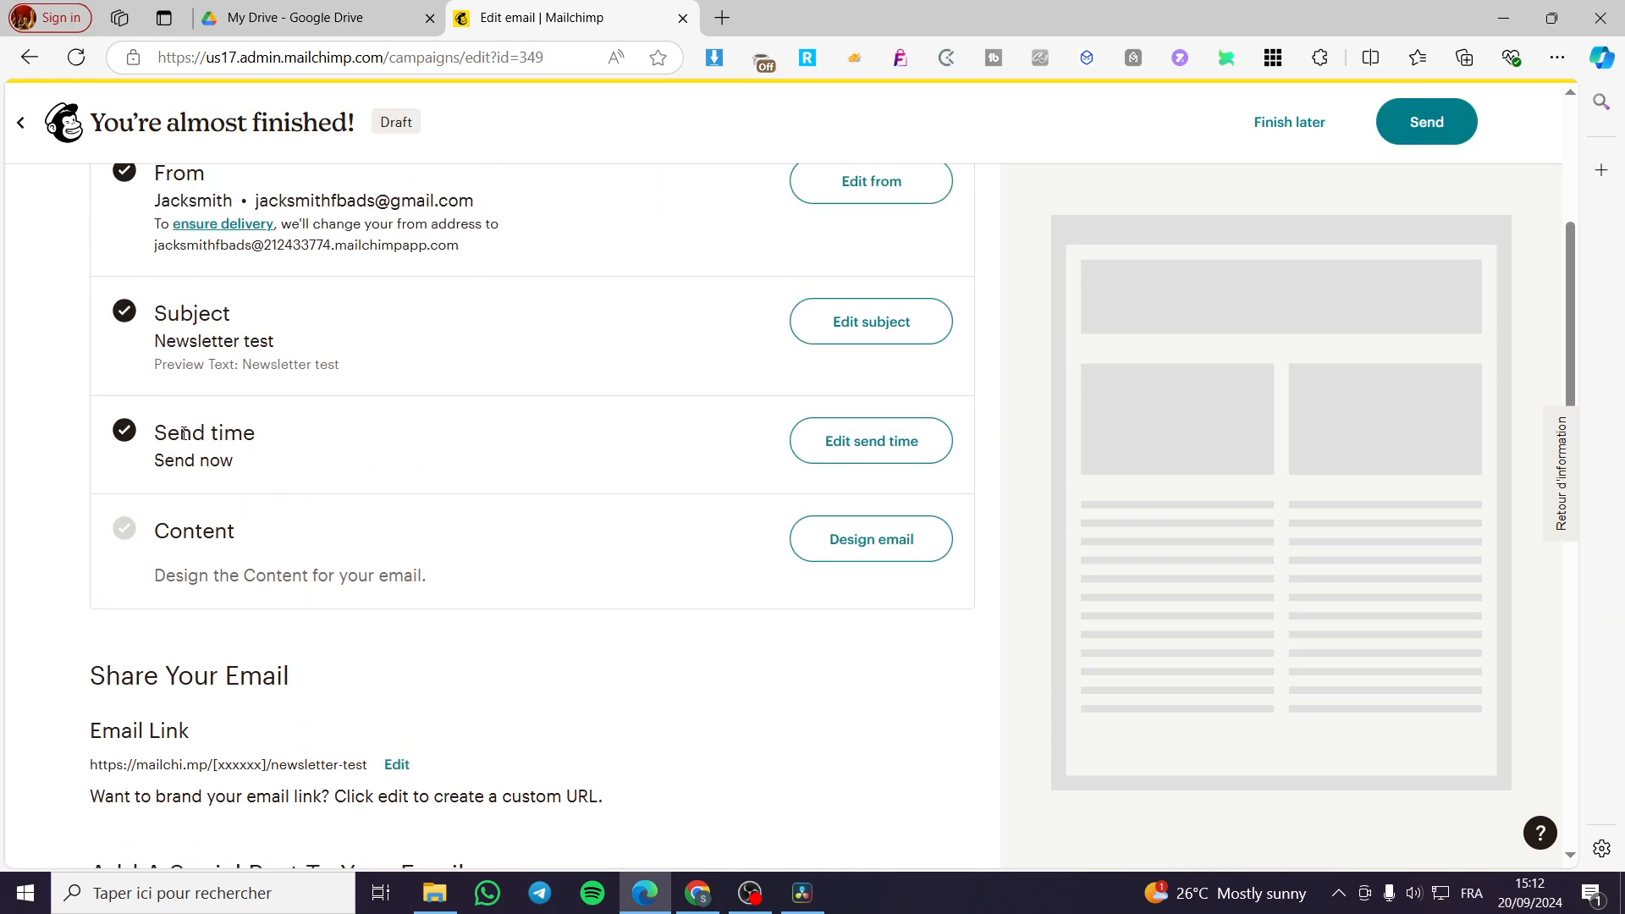
left_click(911, 441)
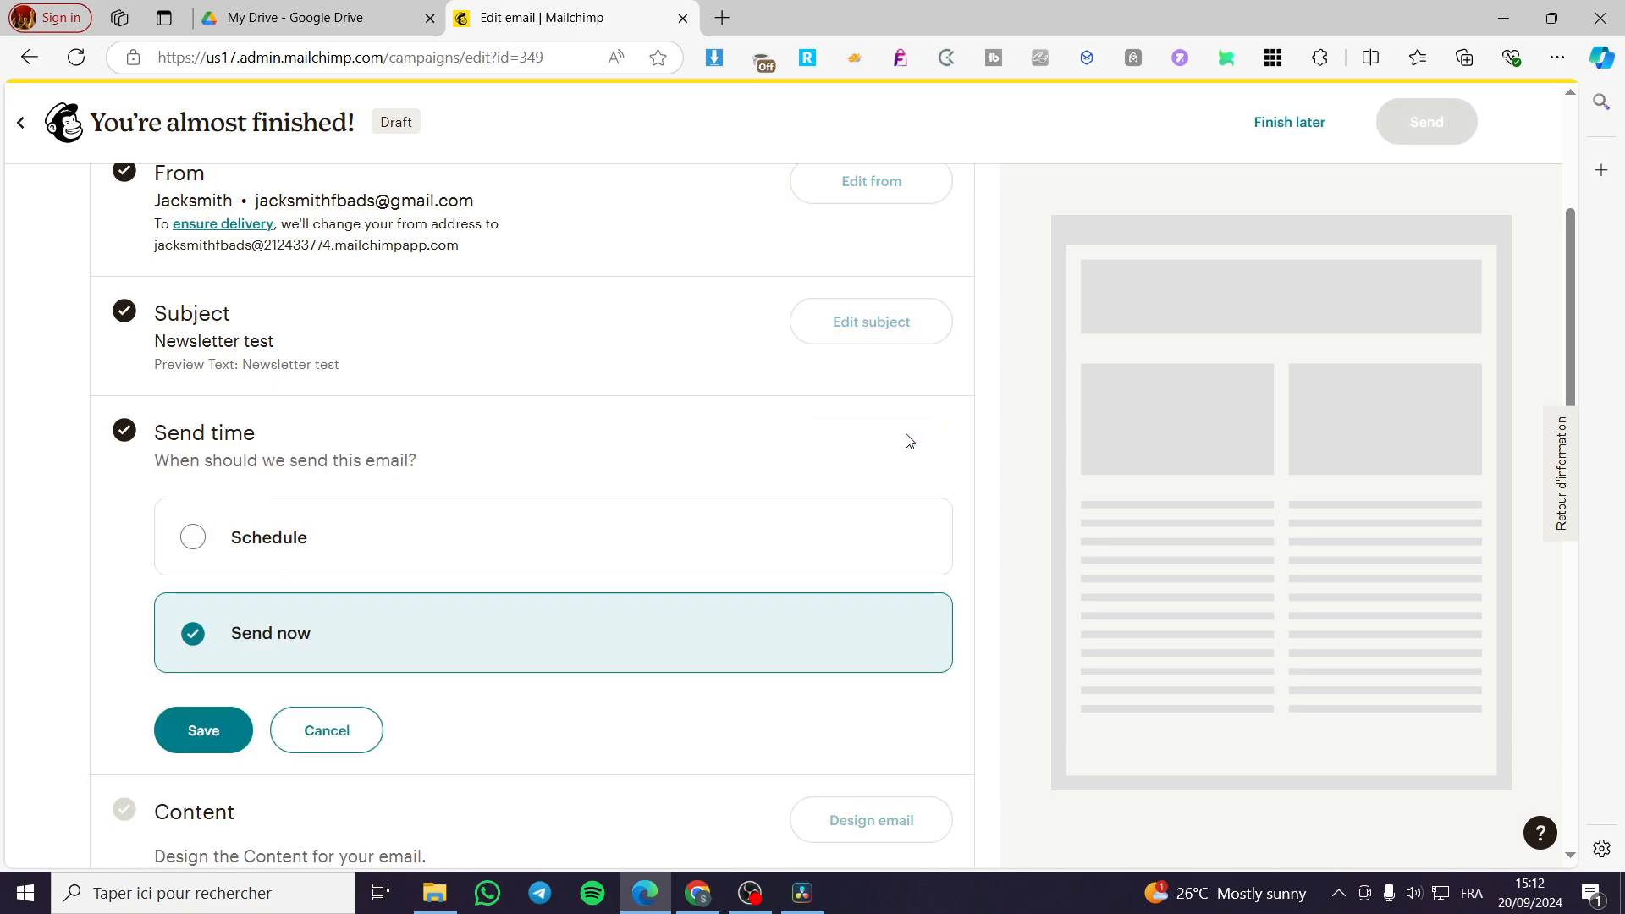
left_click(300, 732)
Examine the email templates offered as layouts, themes, saved templates and campaigns, and return to the email's setup page
left_click(897, 538)
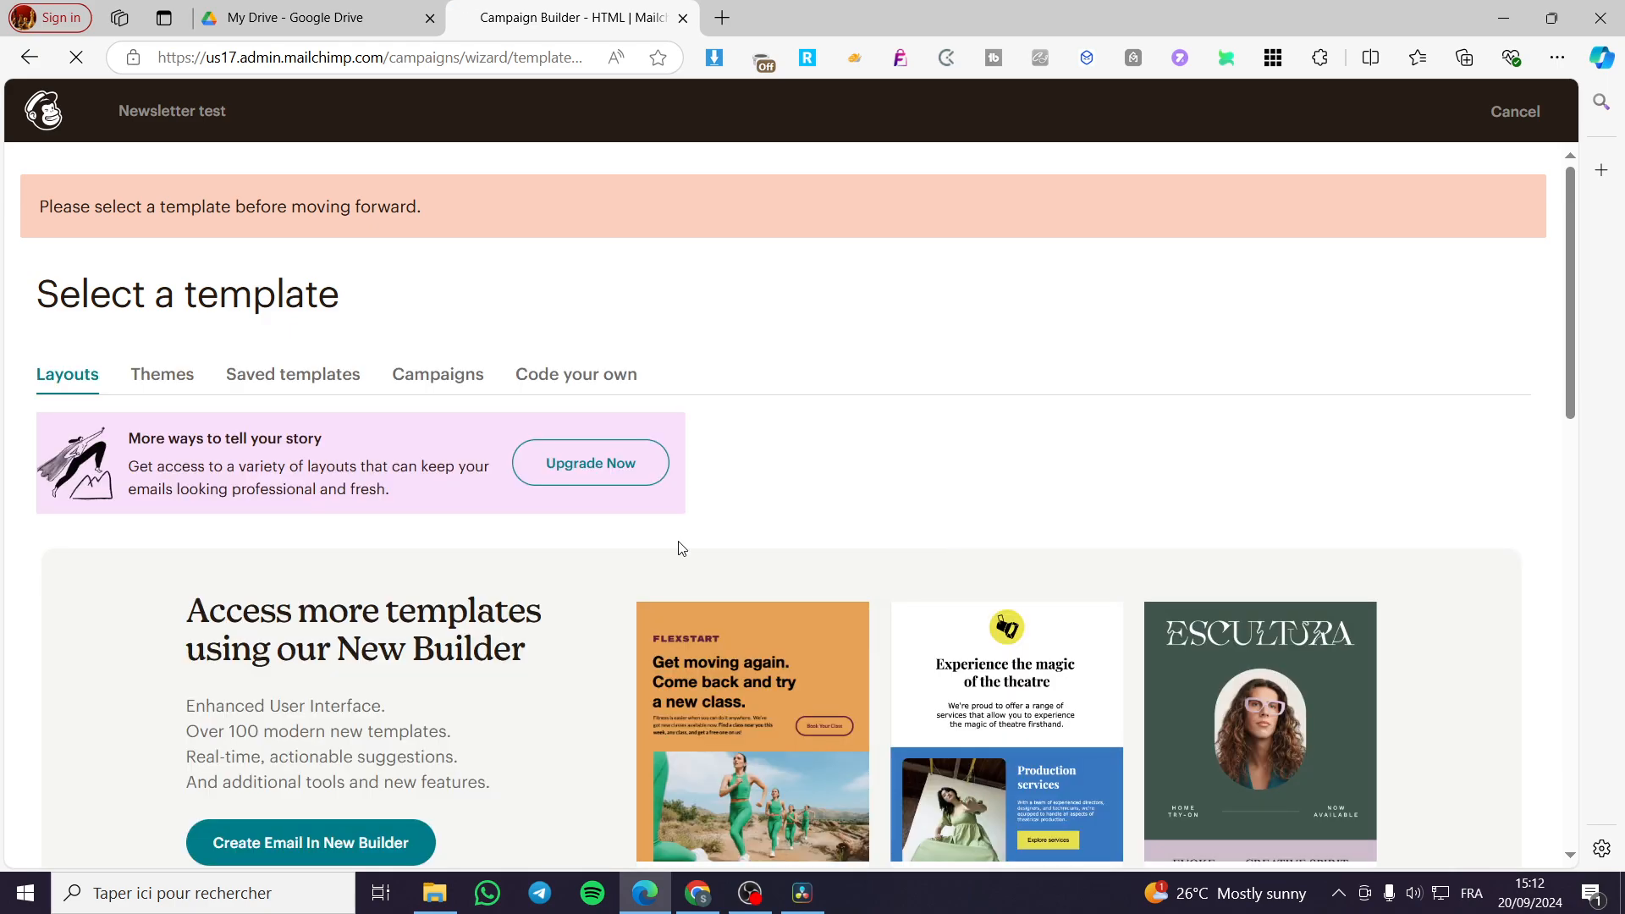
scroll(392, 580, "down", 7)
scroll(352, 409, "up", 7)
left_click(305, 382)
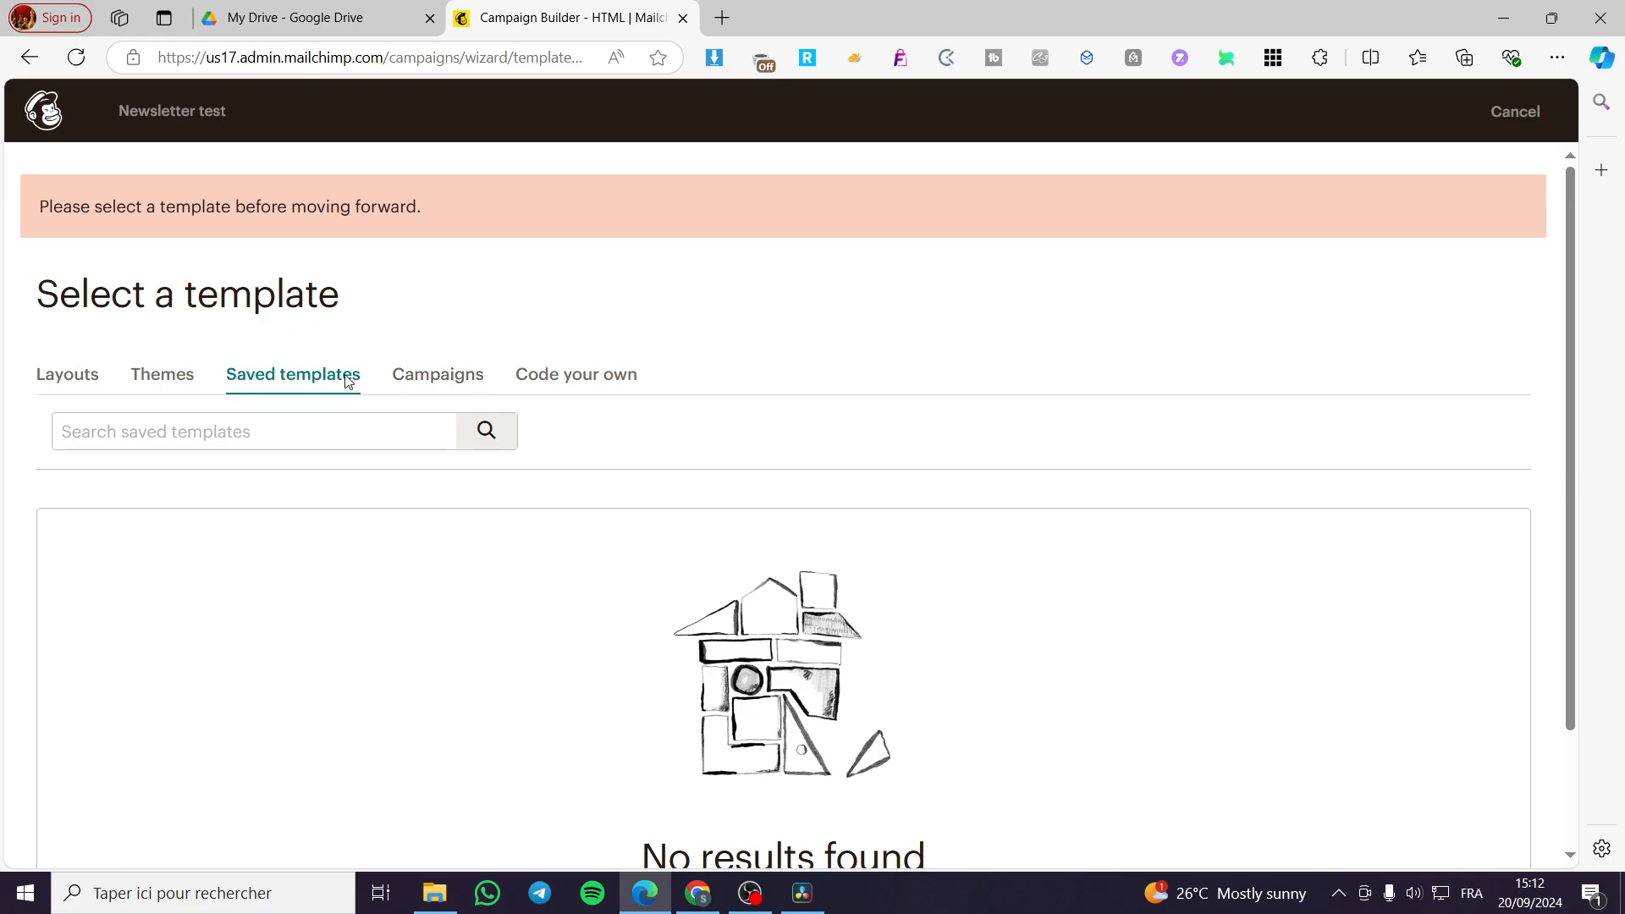
left_click(523, 383)
left_click(453, 381)
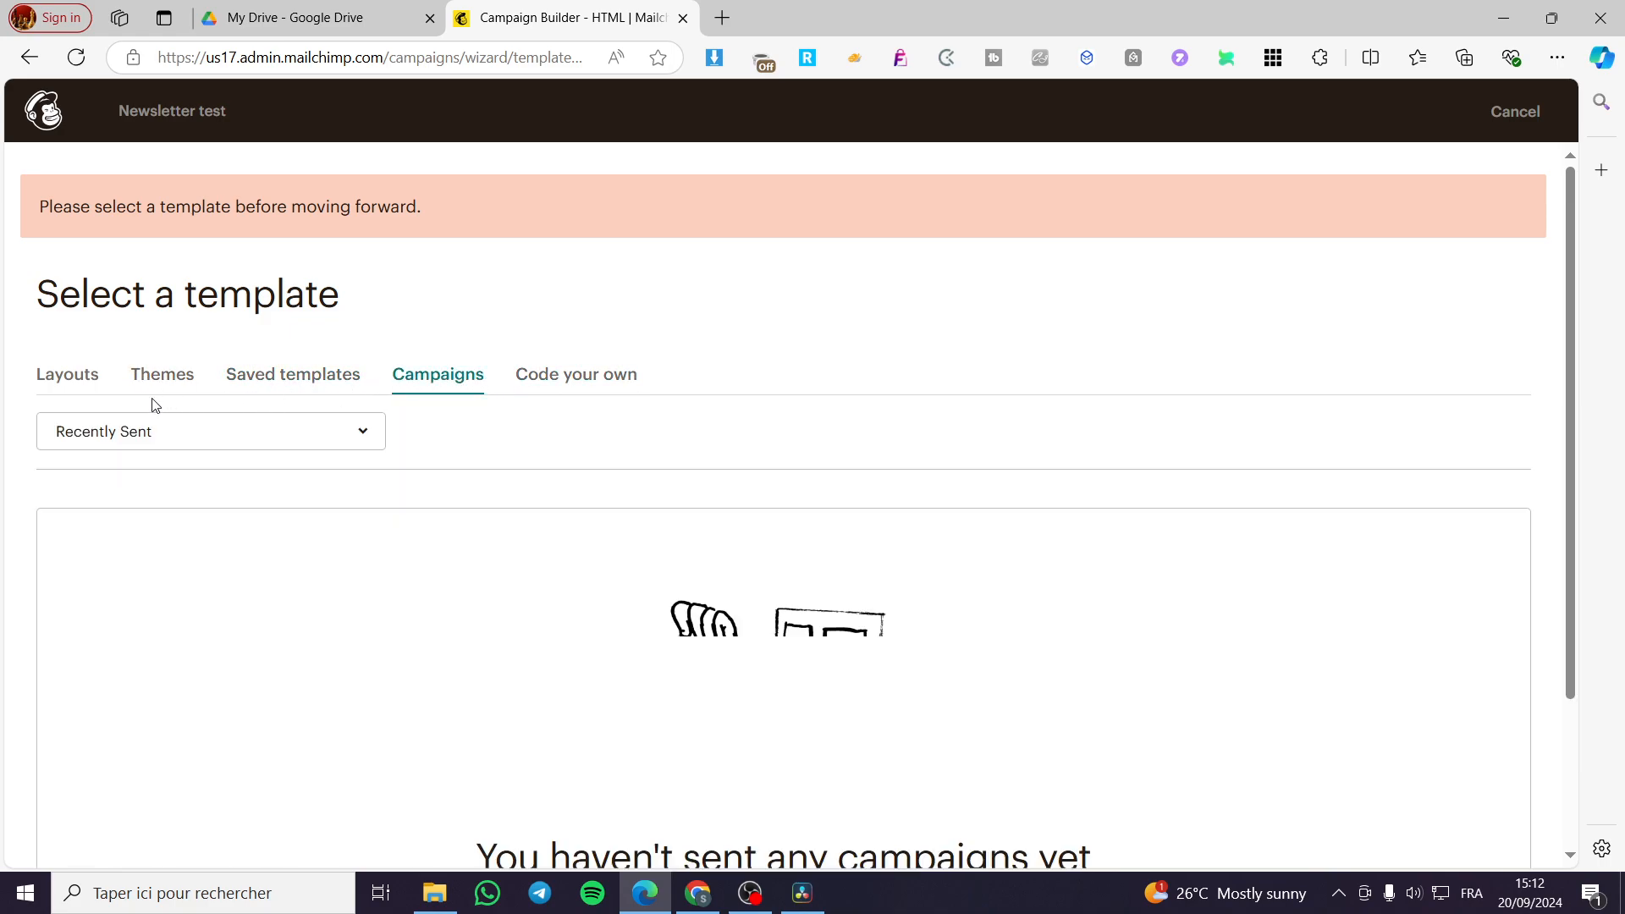
left_click(179, 383)
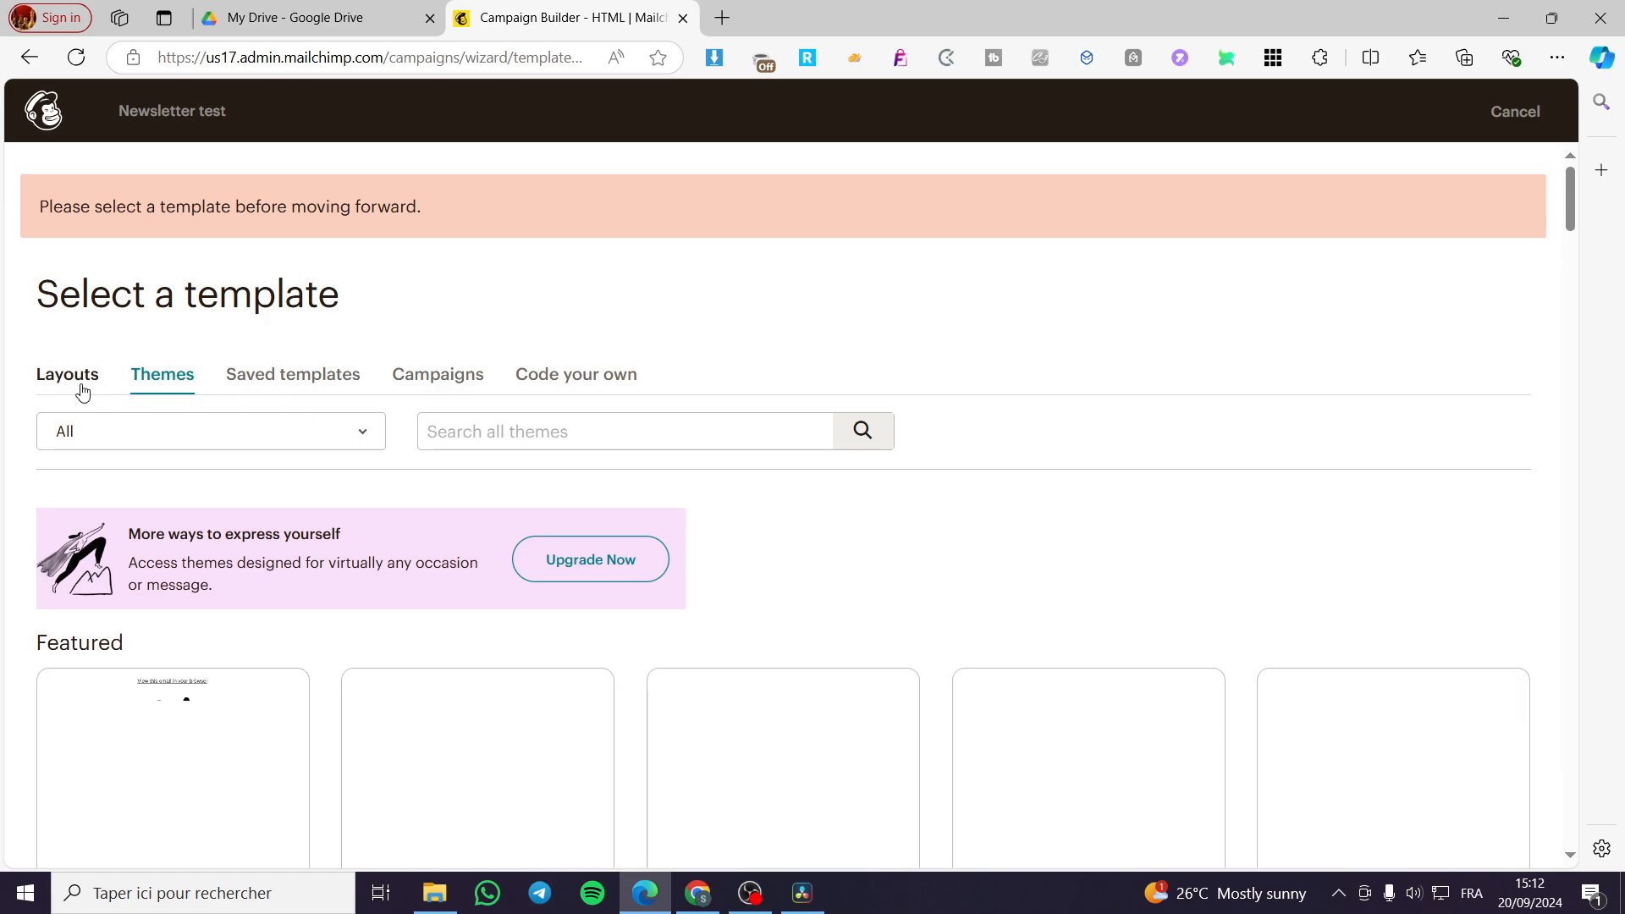
left_click(81, 386)
scroll(688, 551, "down", 7)
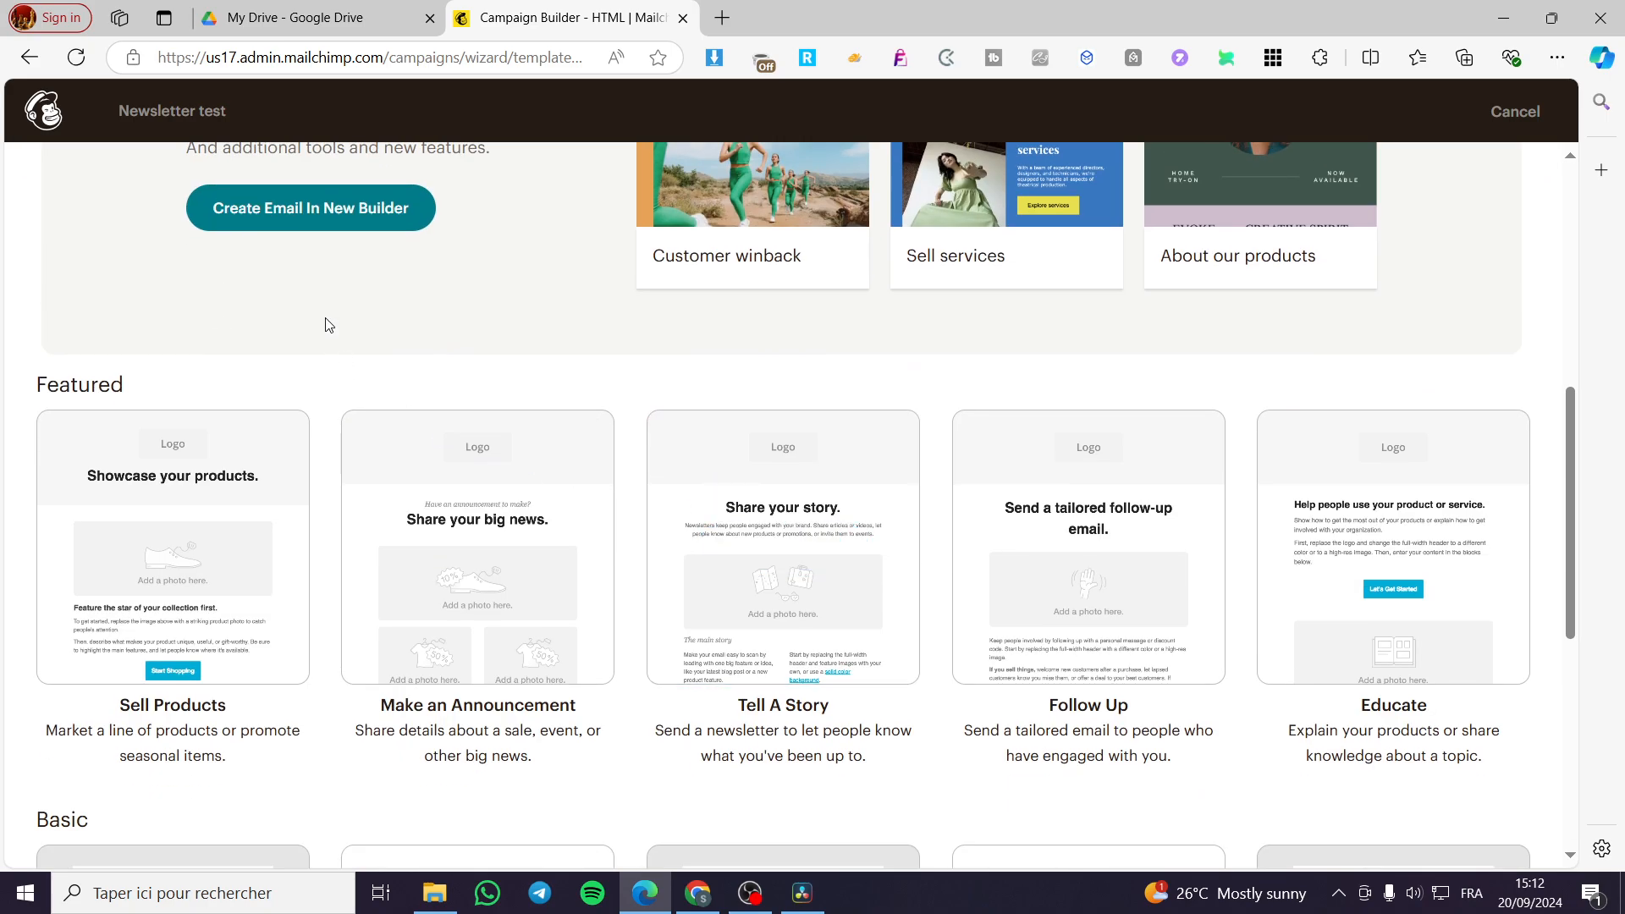
scroll(329, 323, "up", 5)
left_click(26, 63)
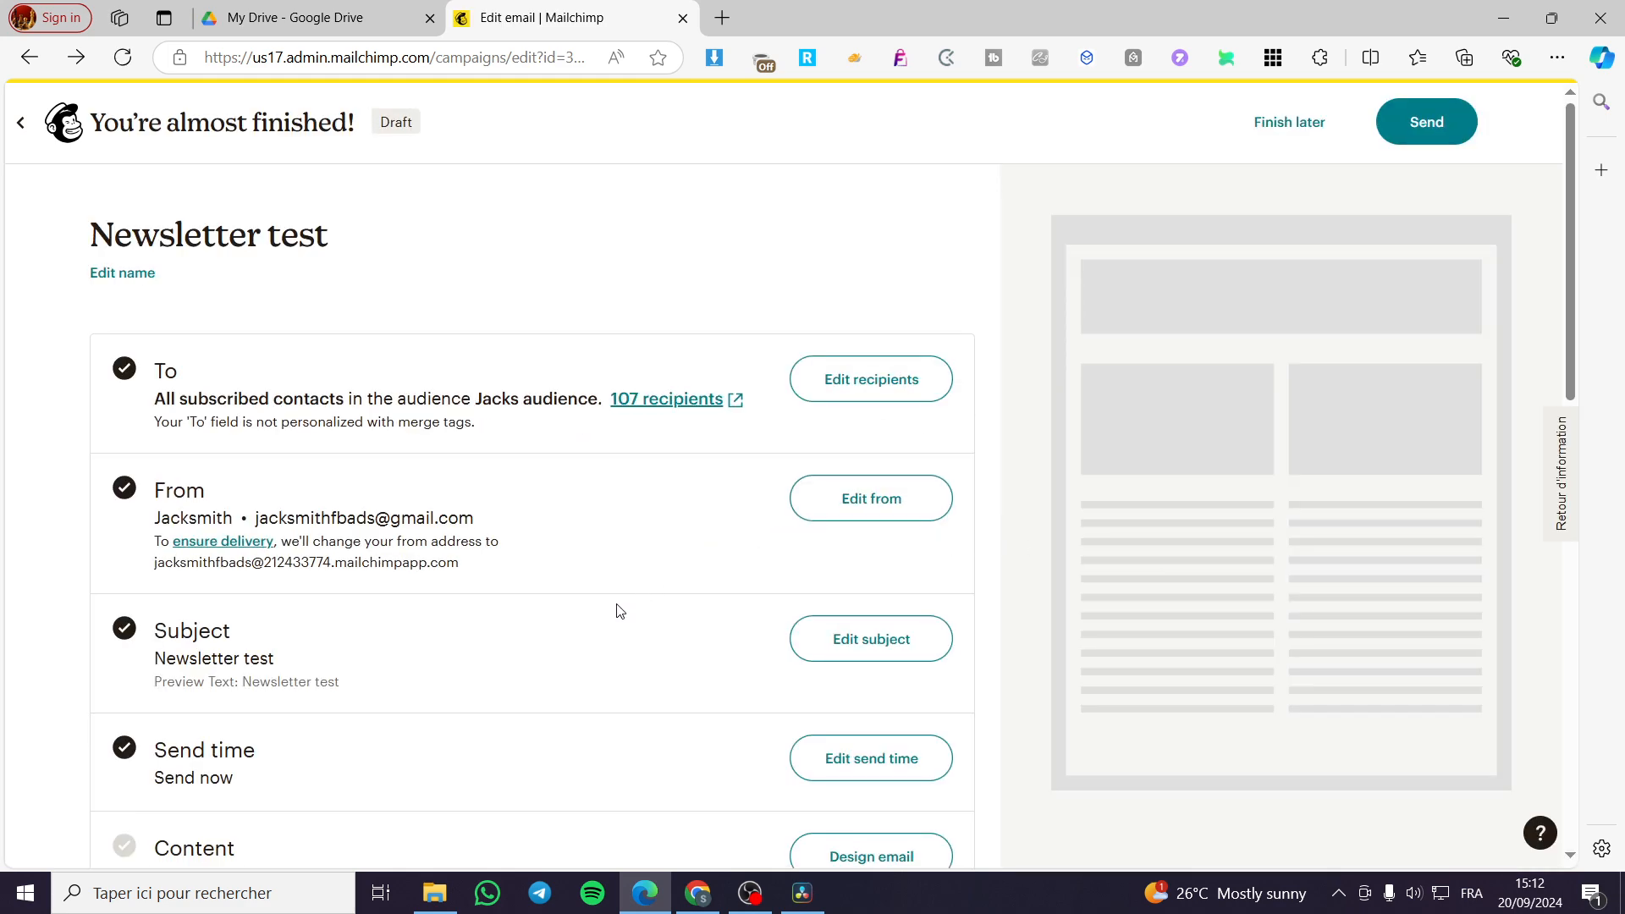
Design the email's content from the template headed "Showcase your products.", keeping its default blocks, and continue to the campaign's setup page
scroll(614, 610, "down", 3)
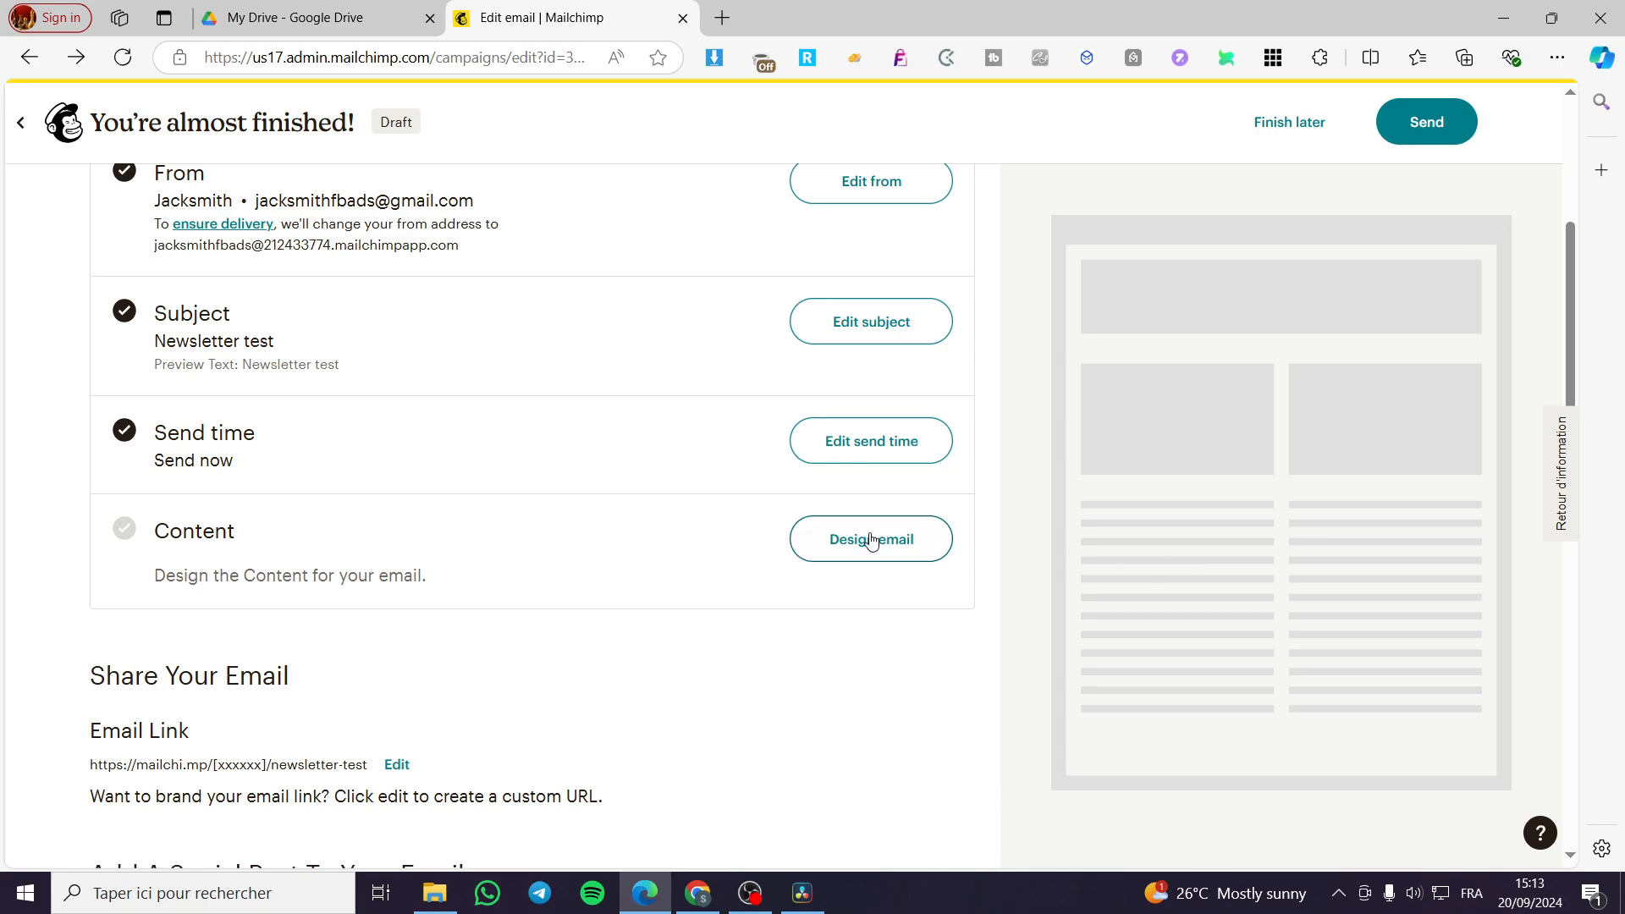
left_click(888, 562)
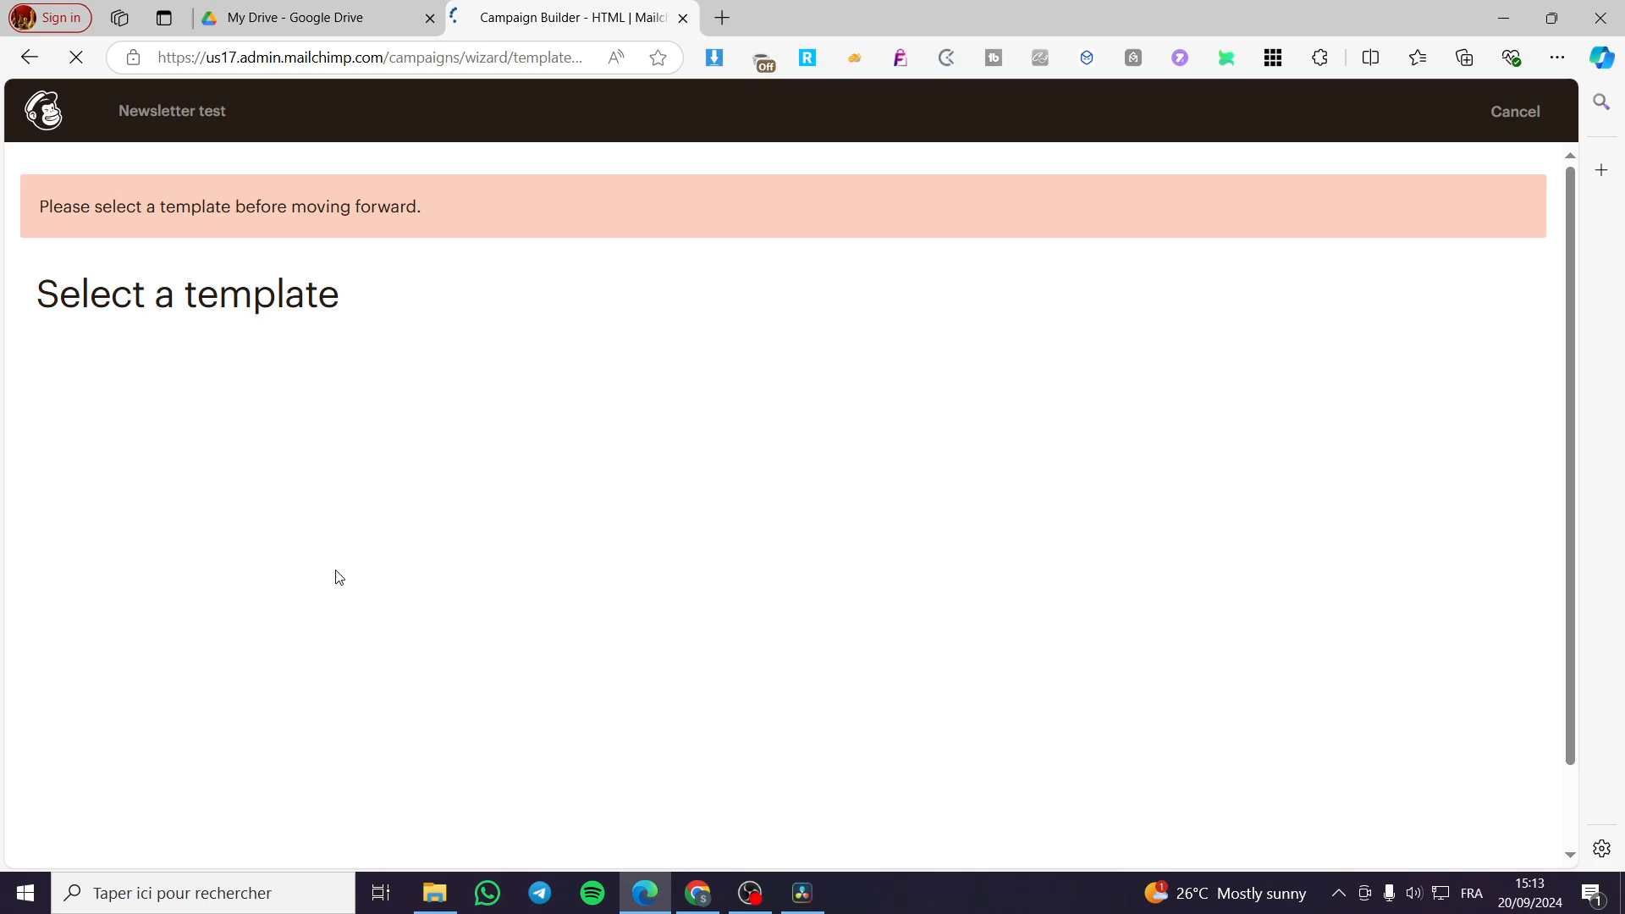
scroll(126, 626, "down", 5)
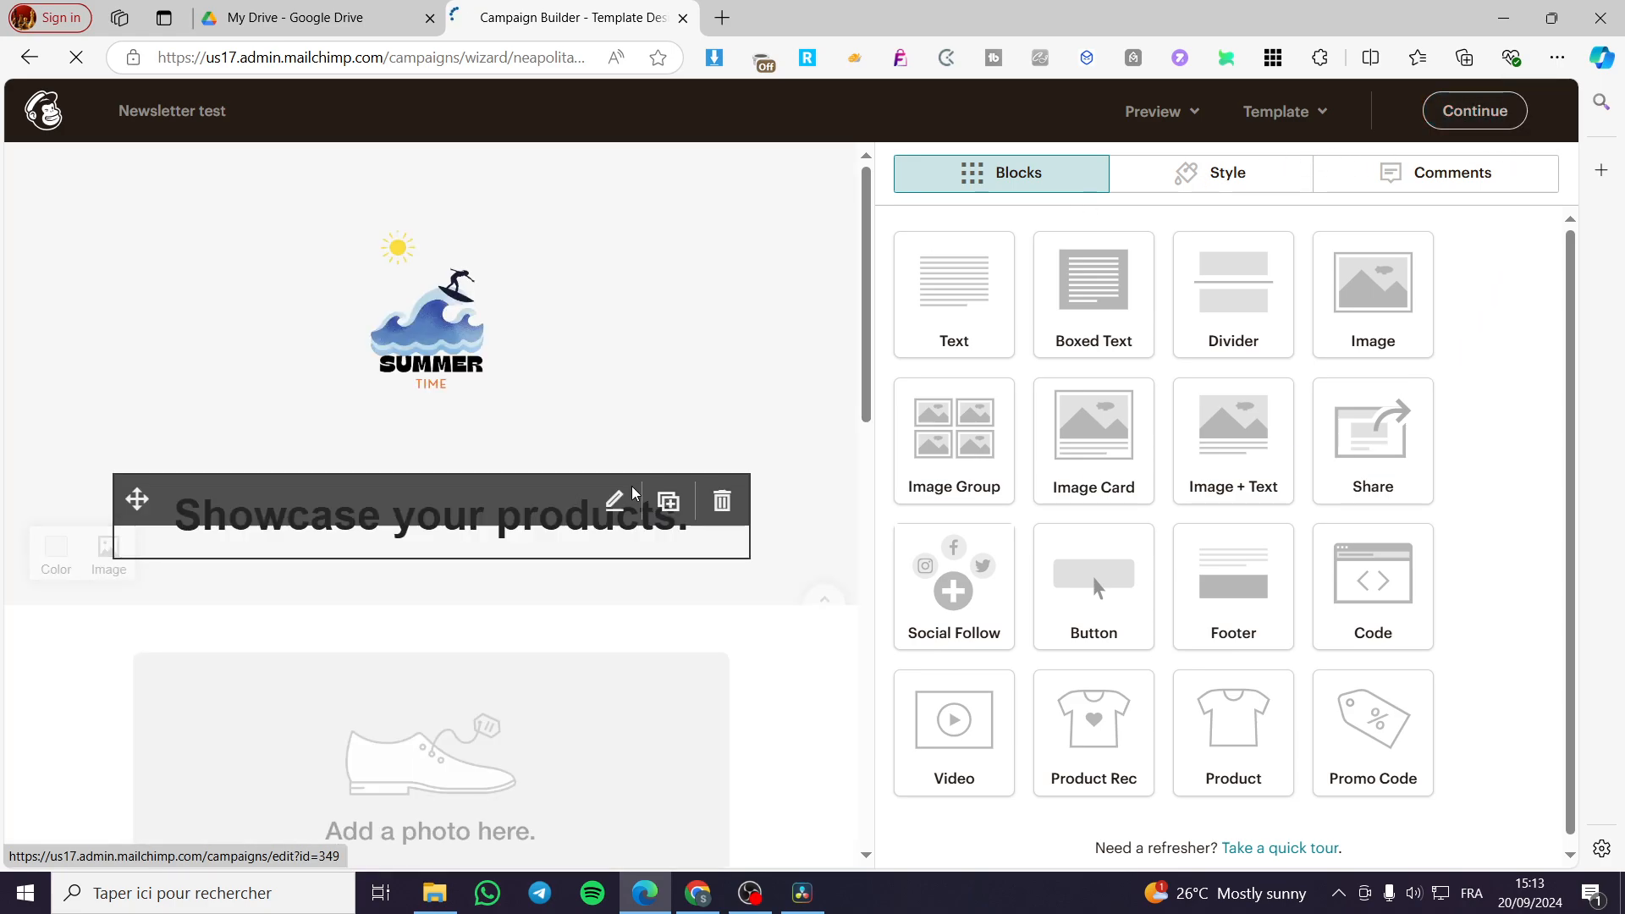
left_click(1473, 112)
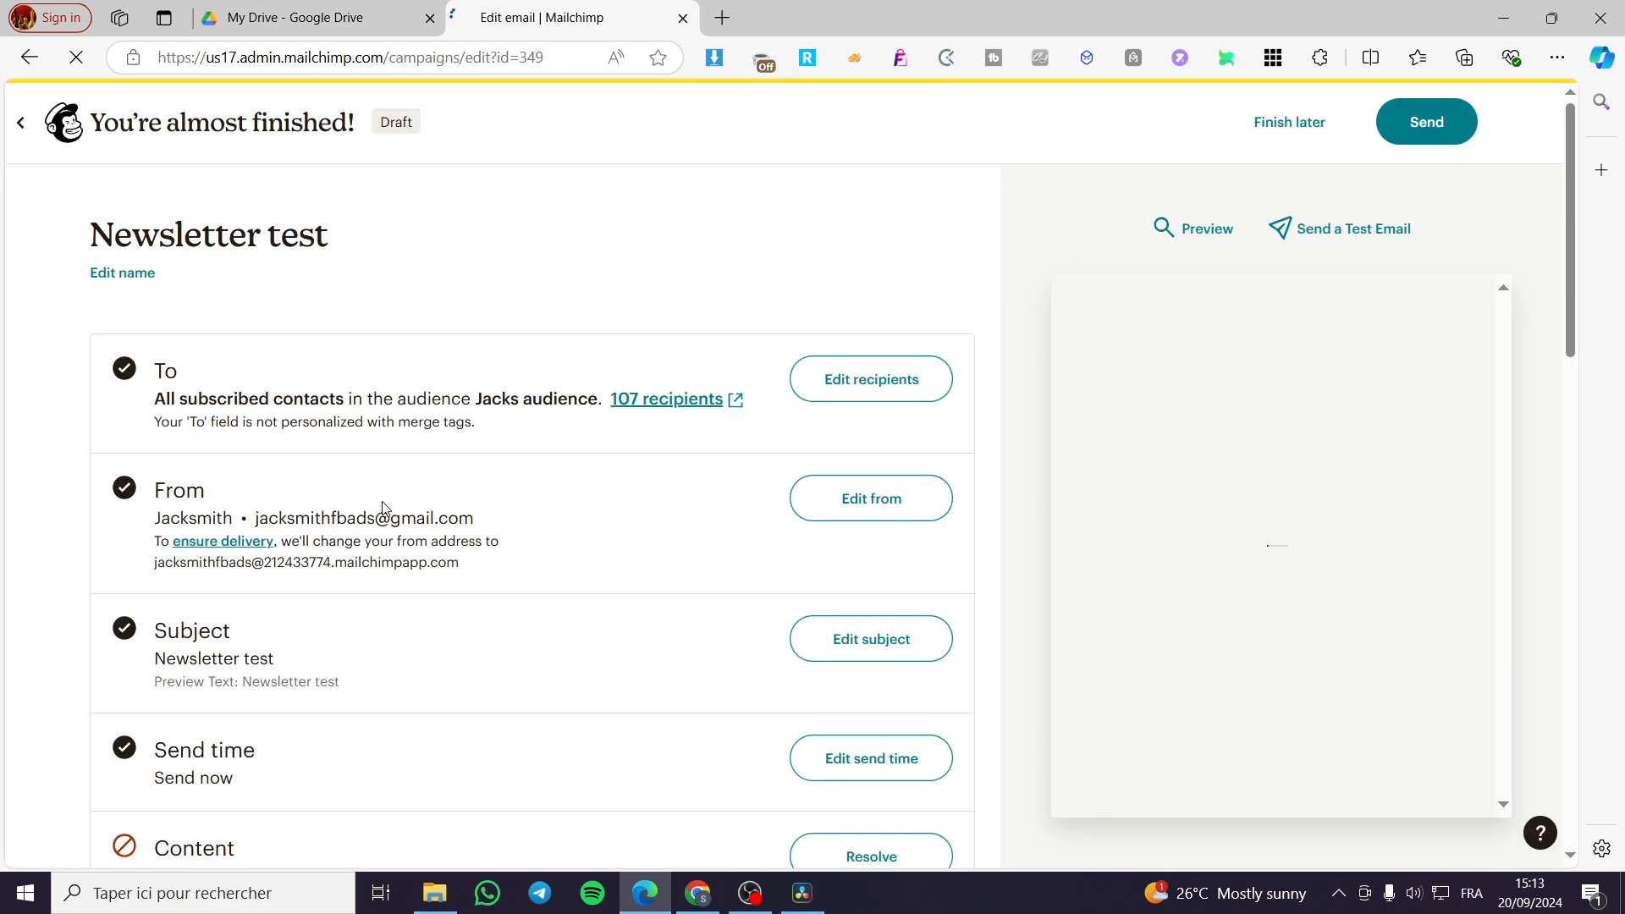
Review the content issues listed for the newsletter and look through its email preview down to the footer
scroll(370, 514, "down", 3)
scroll(357, 565, "up", 2)
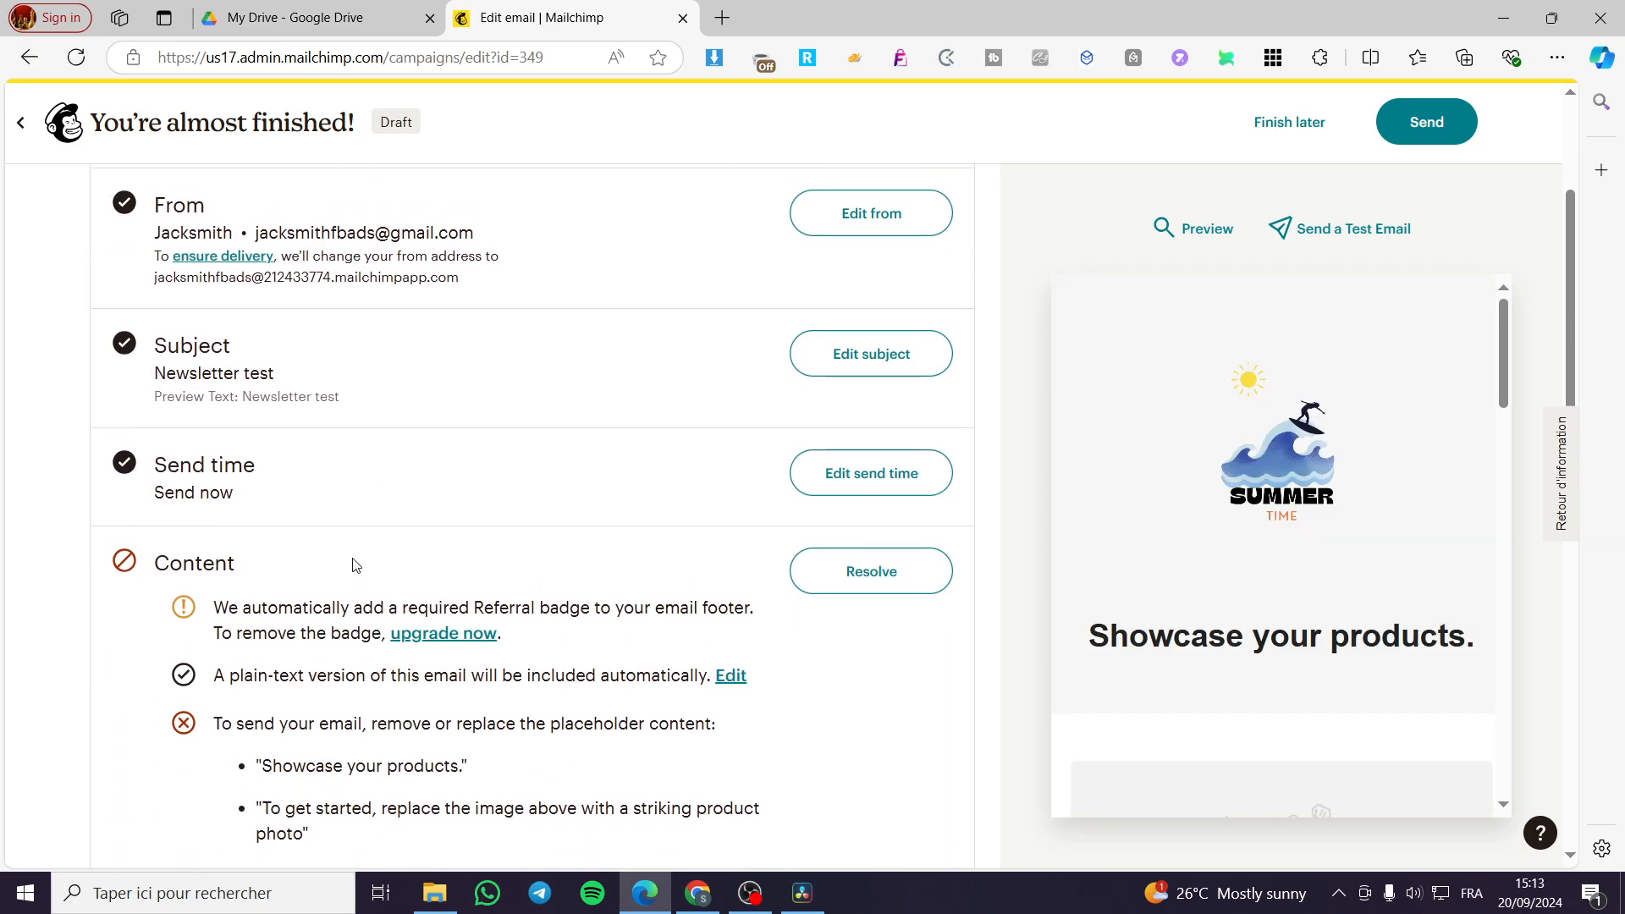
scroll(1283, 524, "down", 10)
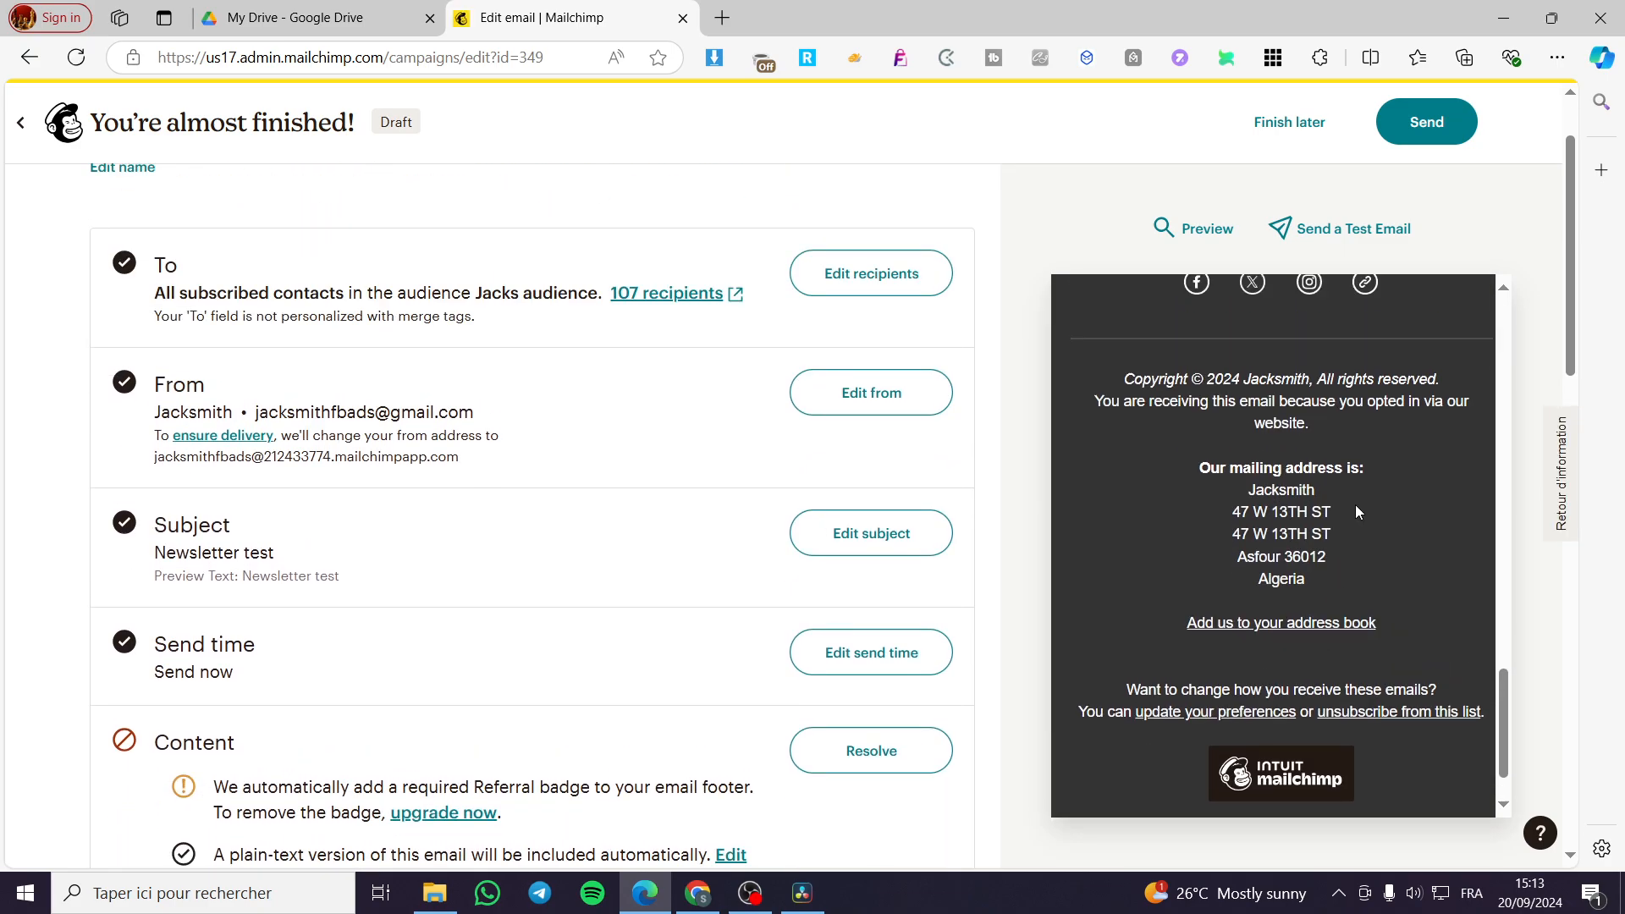
scroll(1353, 504, "up", 6)
scroll(1356, 508, "up", 5)
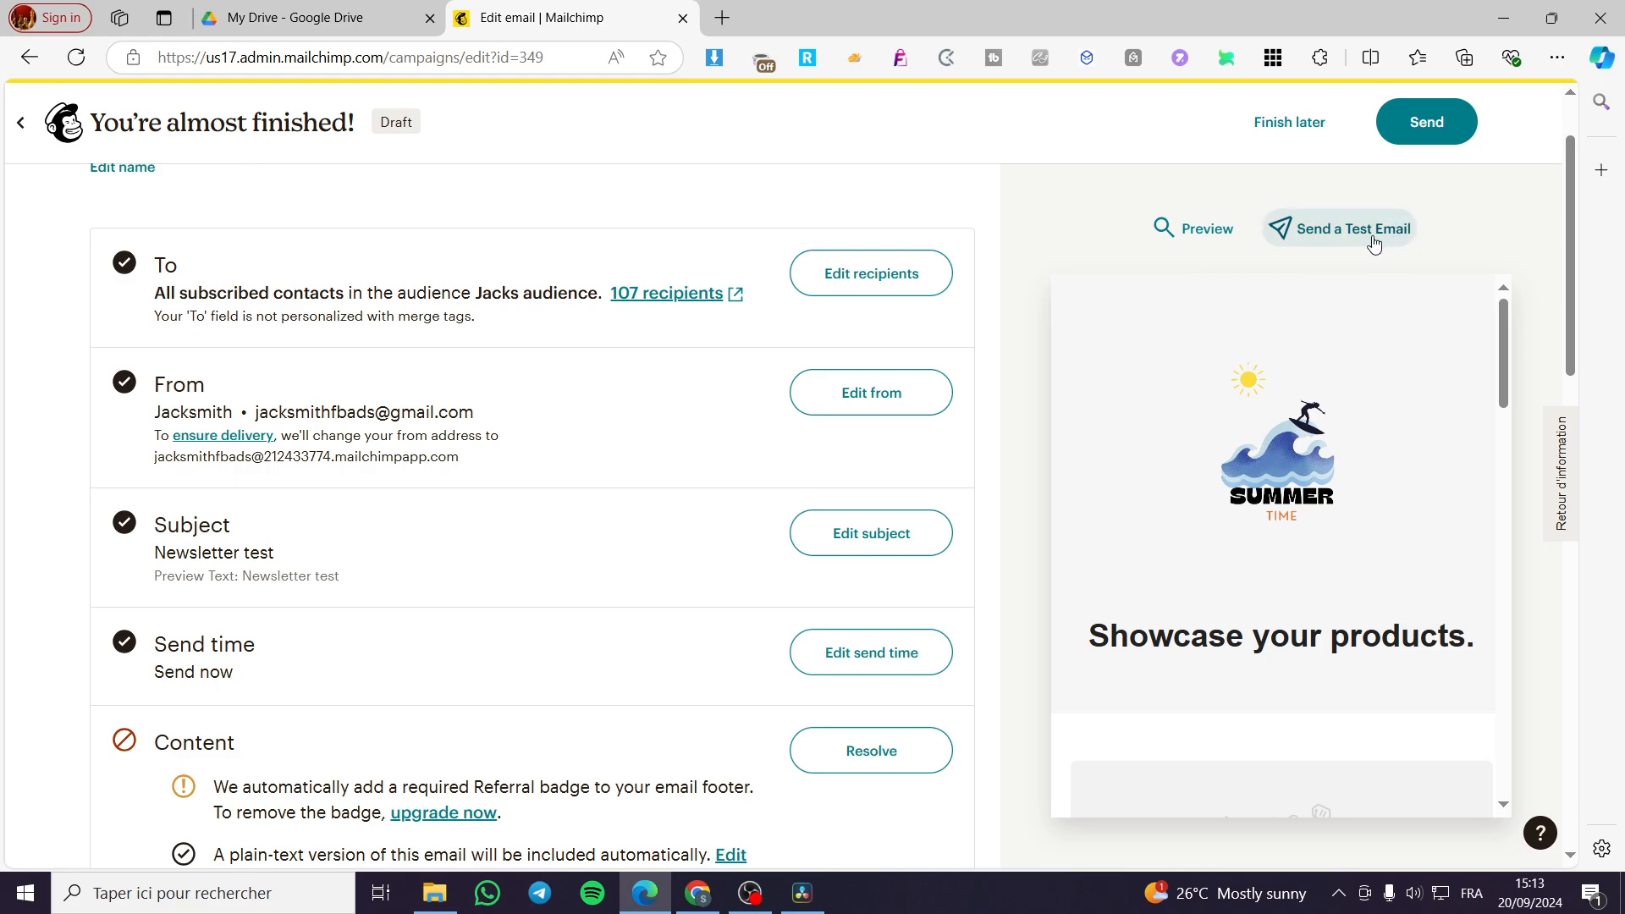
Check the options for sending a test email and close them without sending a test
left_click(1332, 232)
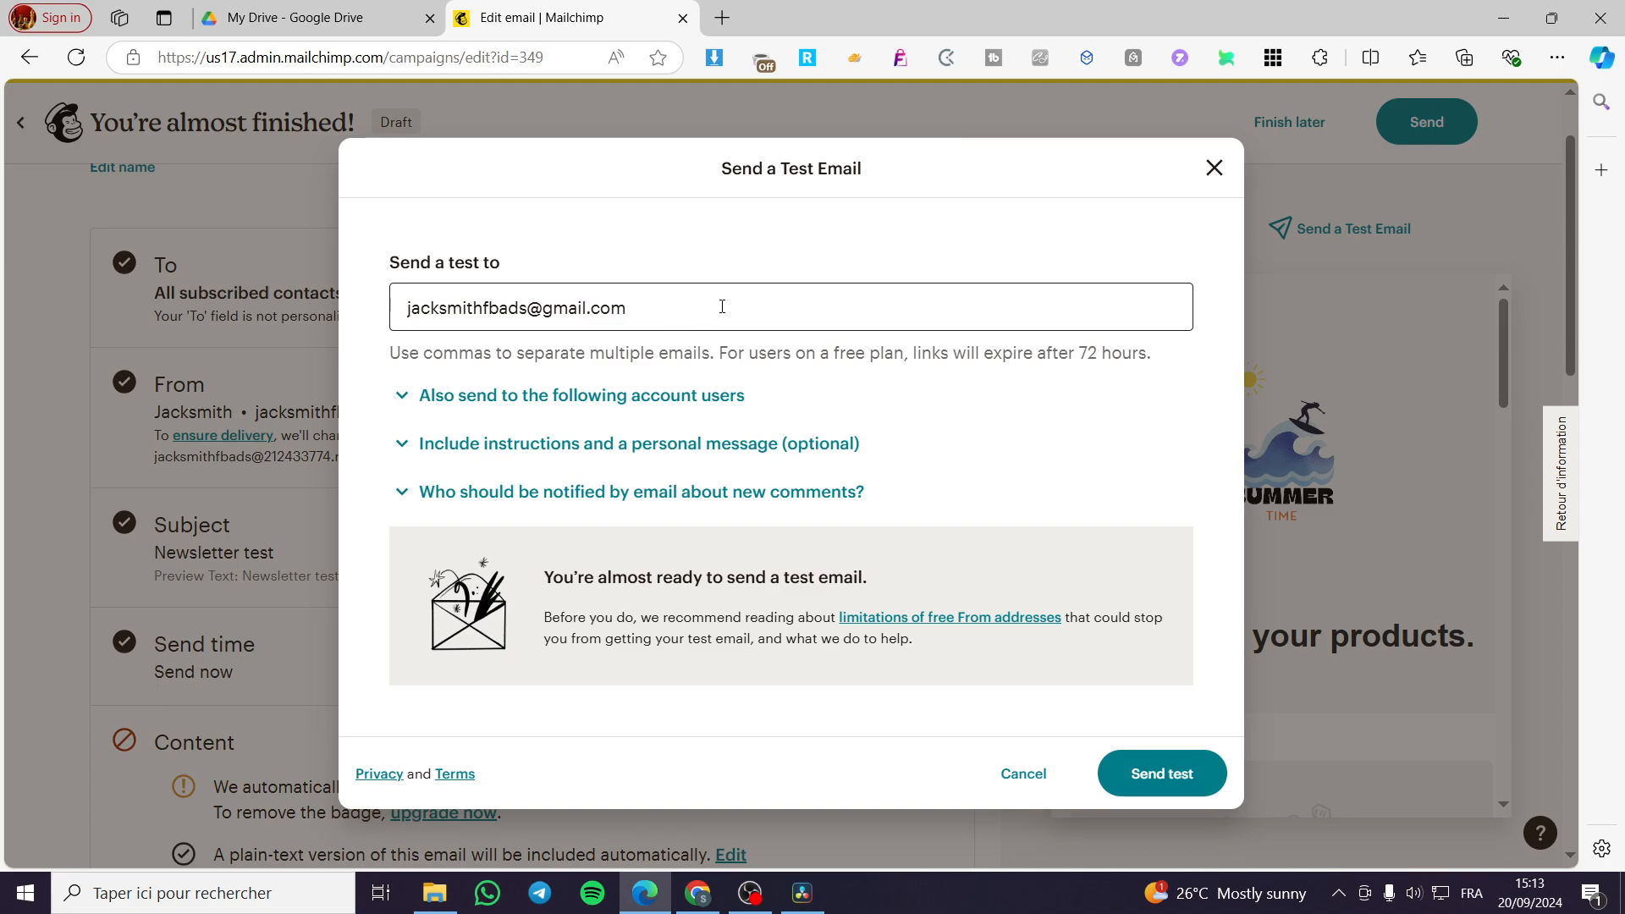
left_click(1211, 169)
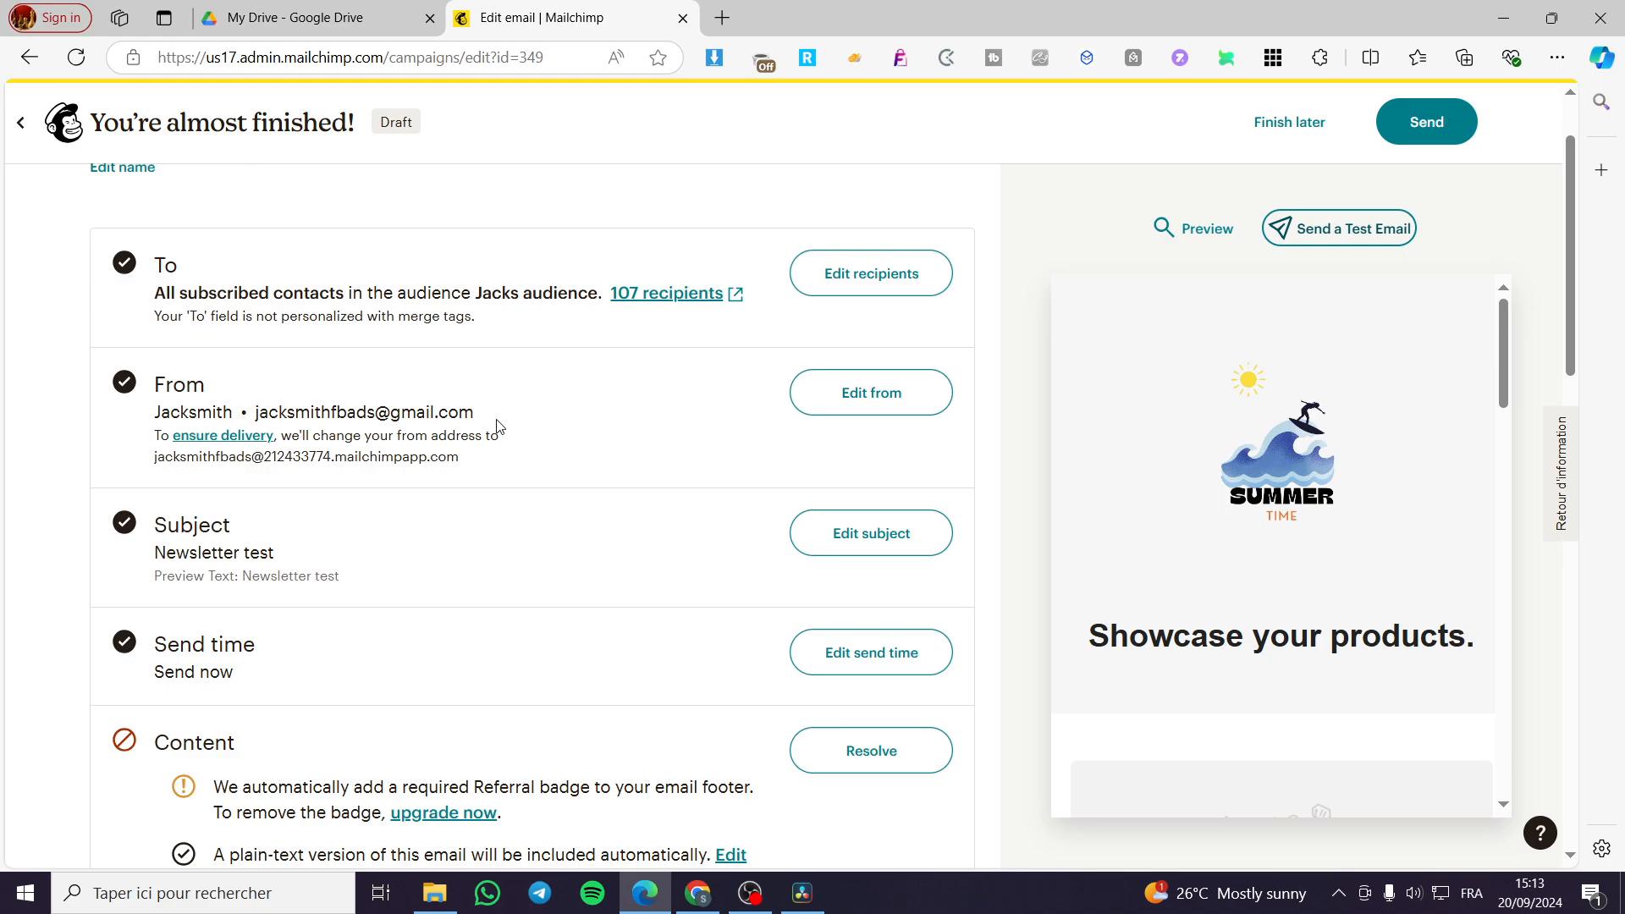
scroll(384, 590, "up", 2)
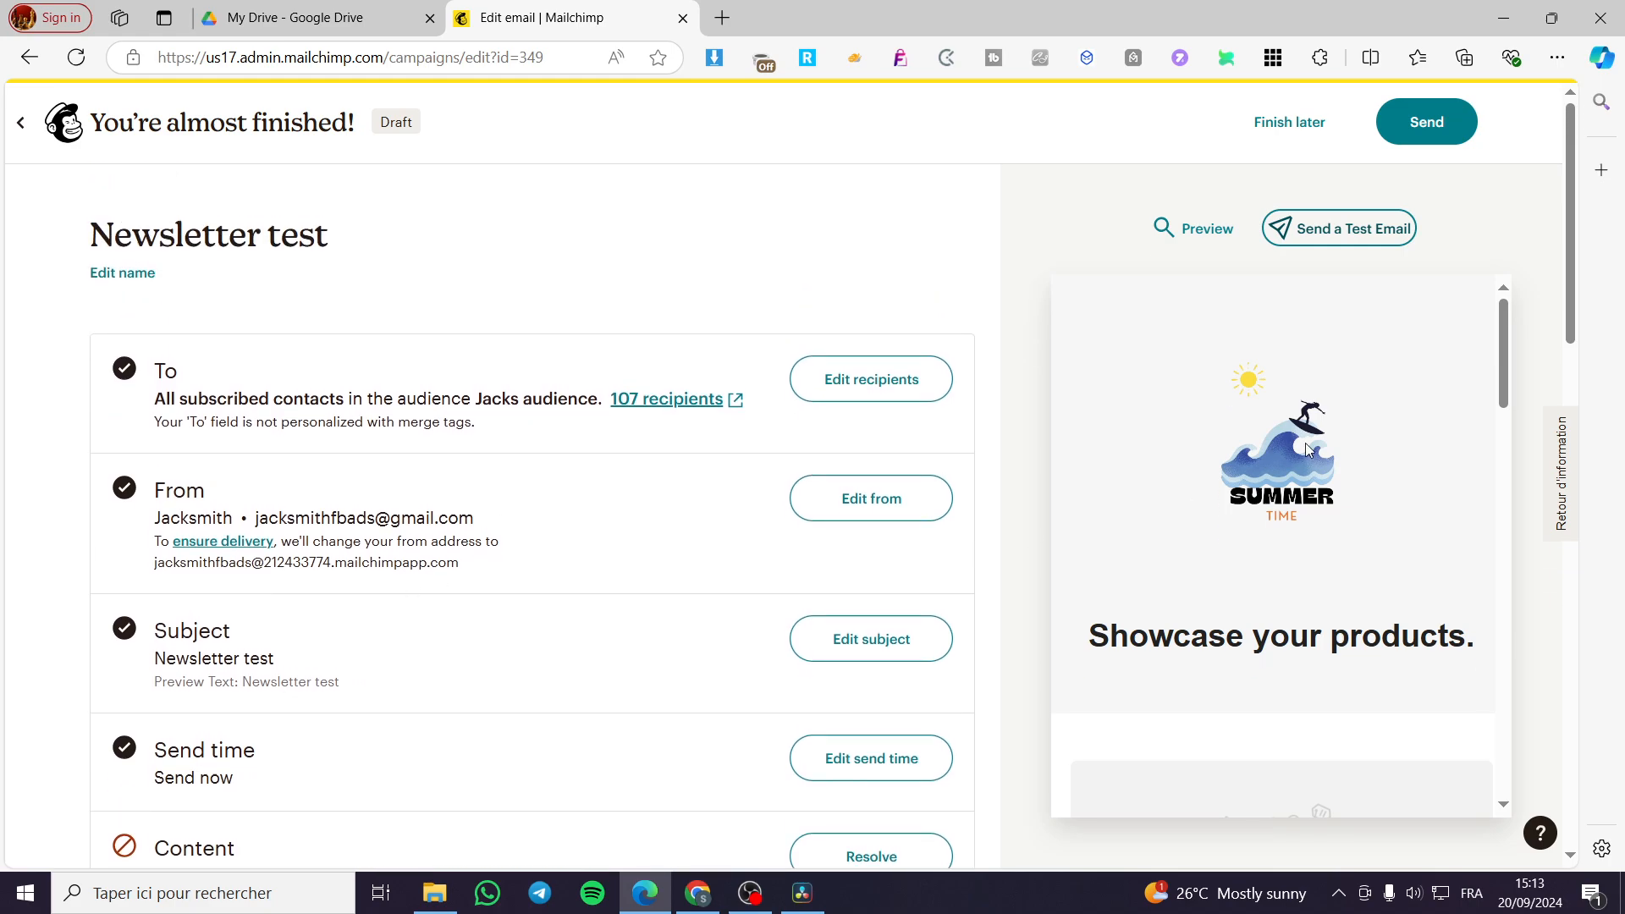